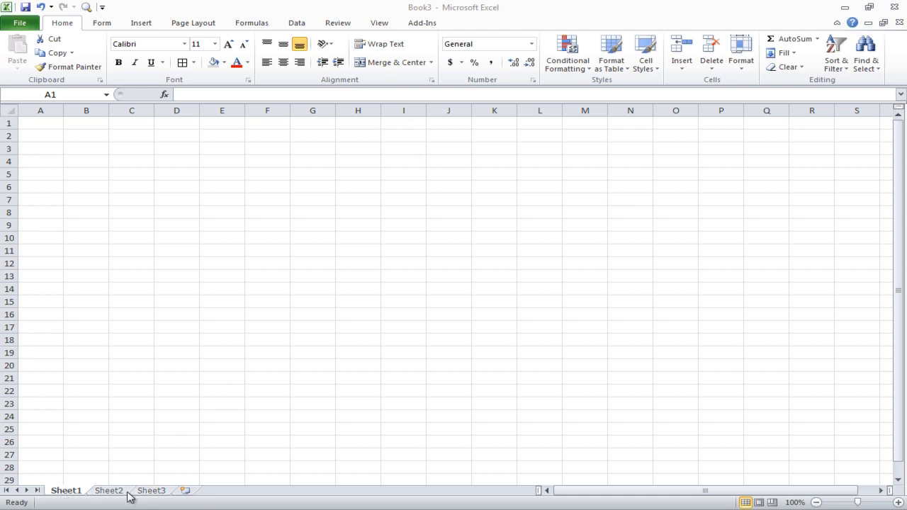
Select cell F16 on the empty Book3 Sheet1 and show the Insert ribbon
{"action": "left_click", "coordinate": [151, 492]}
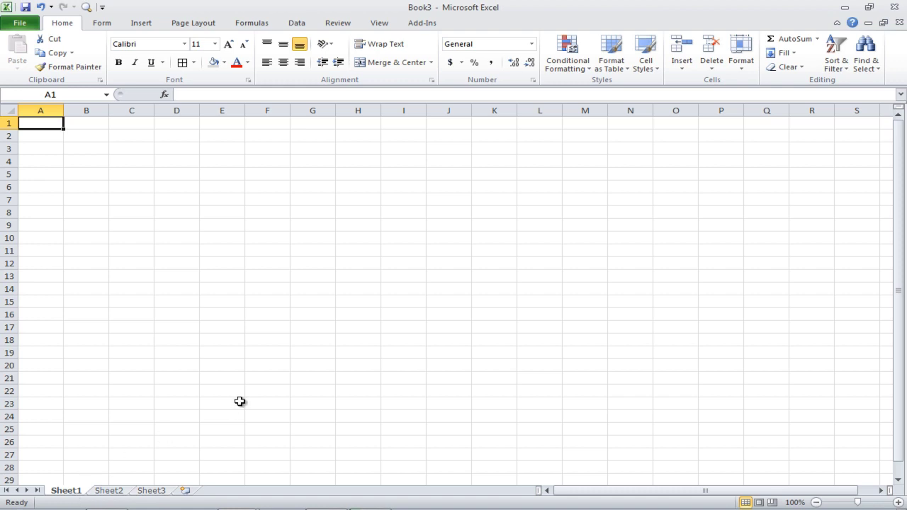
{"action": "left_click", "coordinate": [262, 313]}
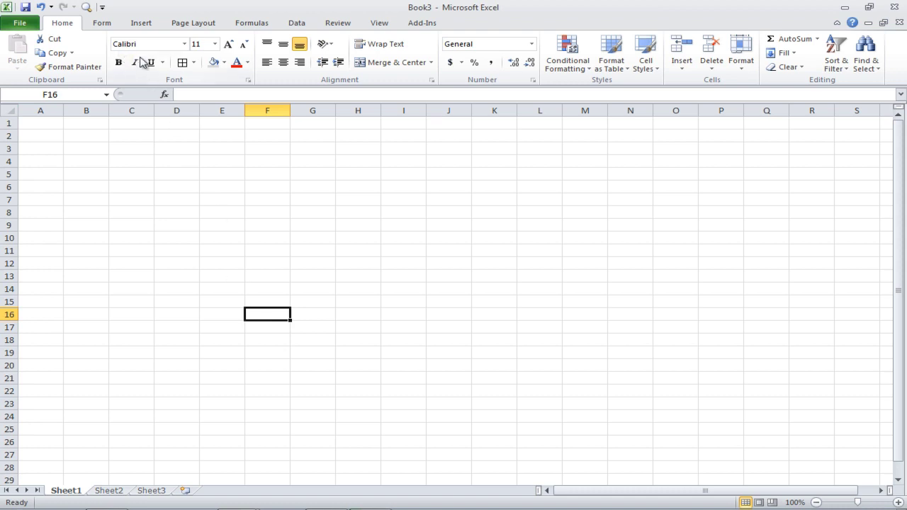
{"action": "left_click", "coordinate": [141, 23]}
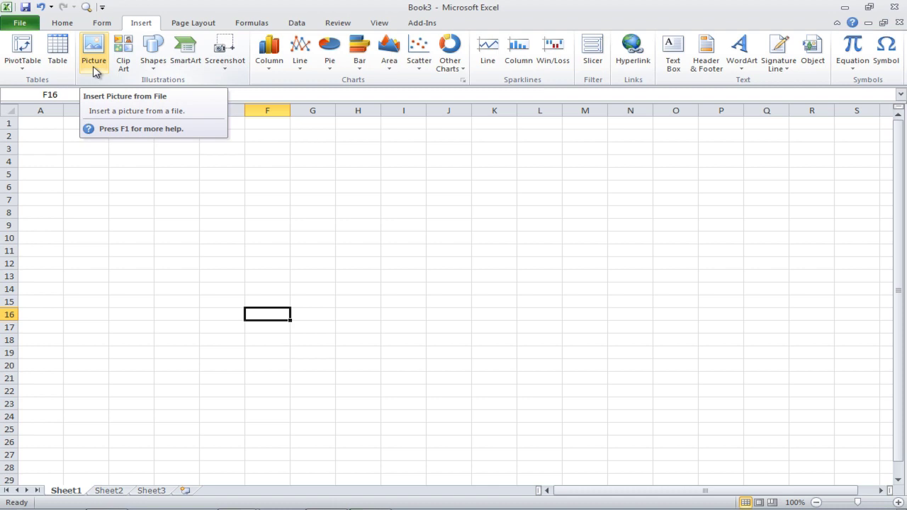
Draw a Snip Diagonal Corner Rectangle from B2 across to about D3
{"action": "left_click", "coordinate": [156, 69]}
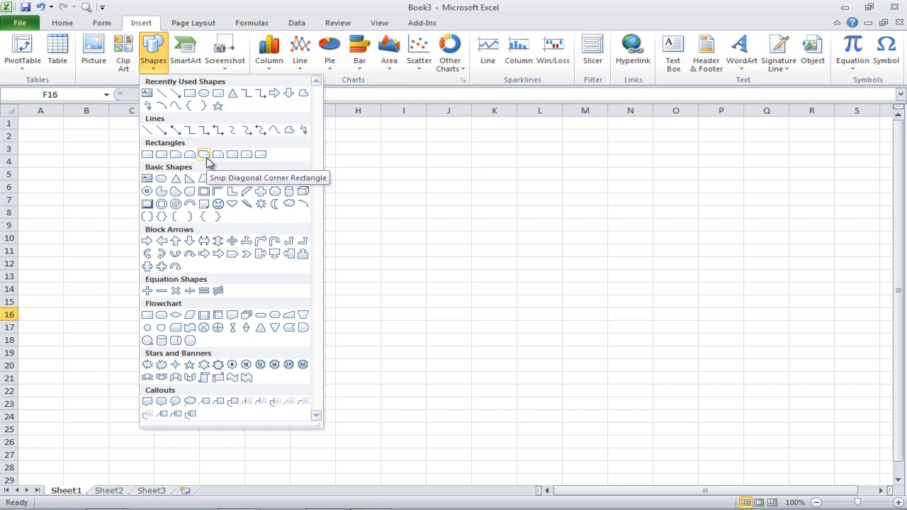
{"action": "left_click", "coordinate": [205, 156]}
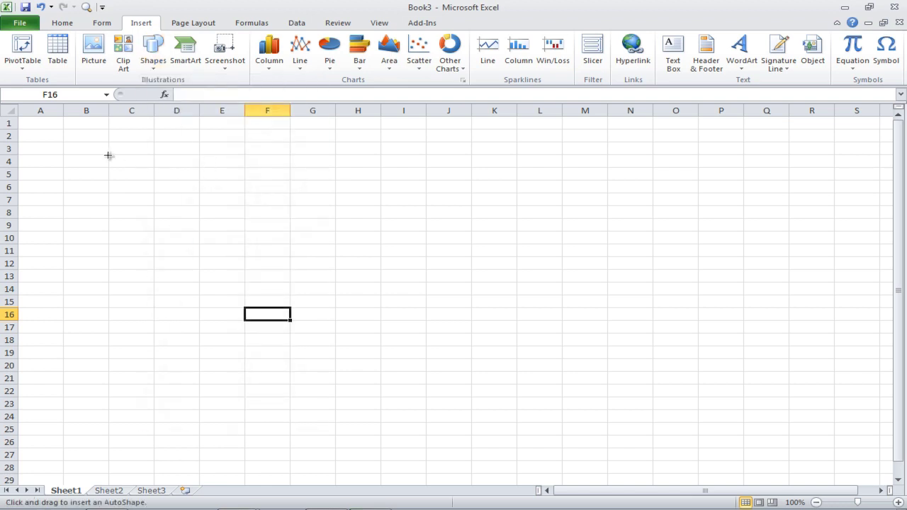
{"action": "left_click_drag", "start_coordinate": [64, 129], "coordinate": [153, 153]}
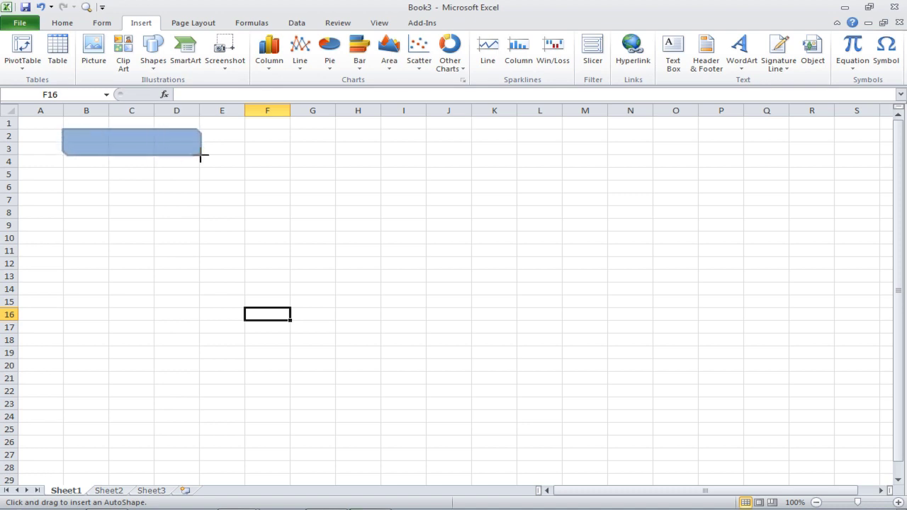
{"action": "left_click_drag", "start_coordinate": [153, 153], "coordinate": [199, 155]}
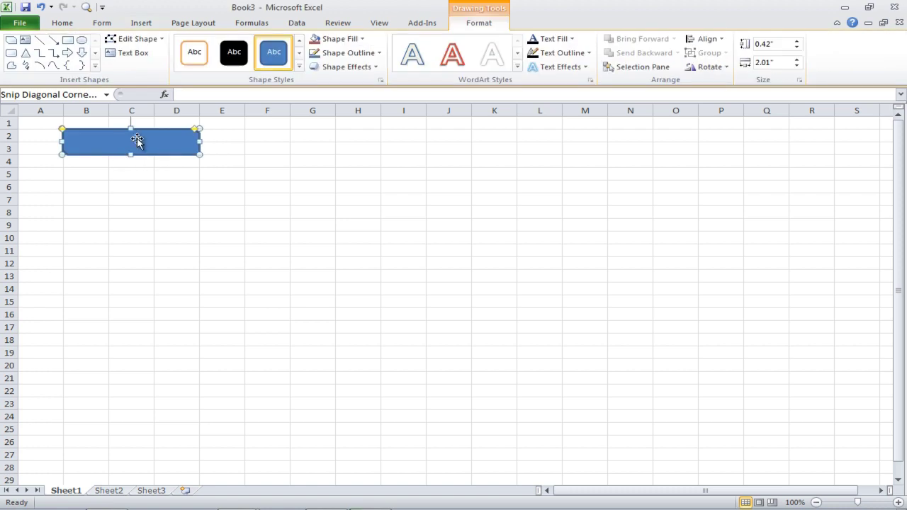
Apply the Intense Effect – Aqua, Accent 5 shape style to the rectangle
{"action": "left_click", "coordinate": [147, 198]}
{"action": "left_click", "coordinate": [169, 148]}
{"action": "left_click", "coordinate": [300, 66]}
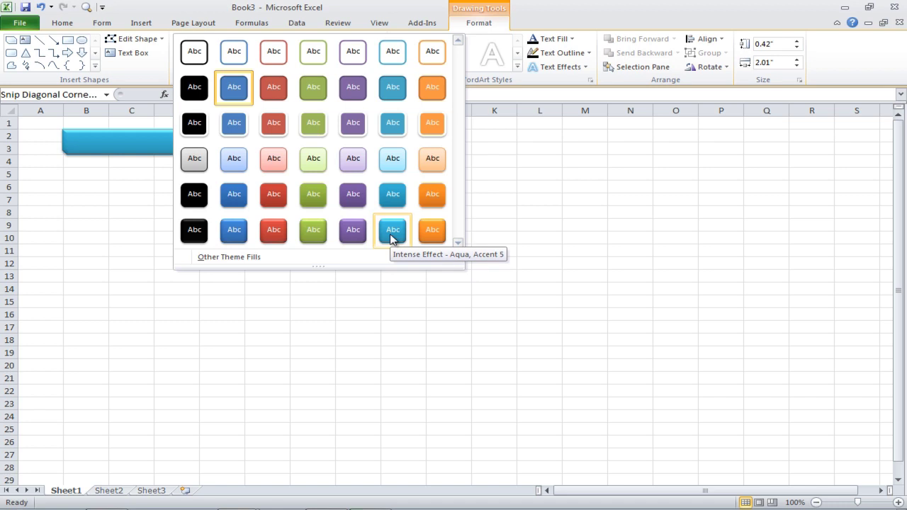
{"action": "left_click", "coordinate": [391, 232]}
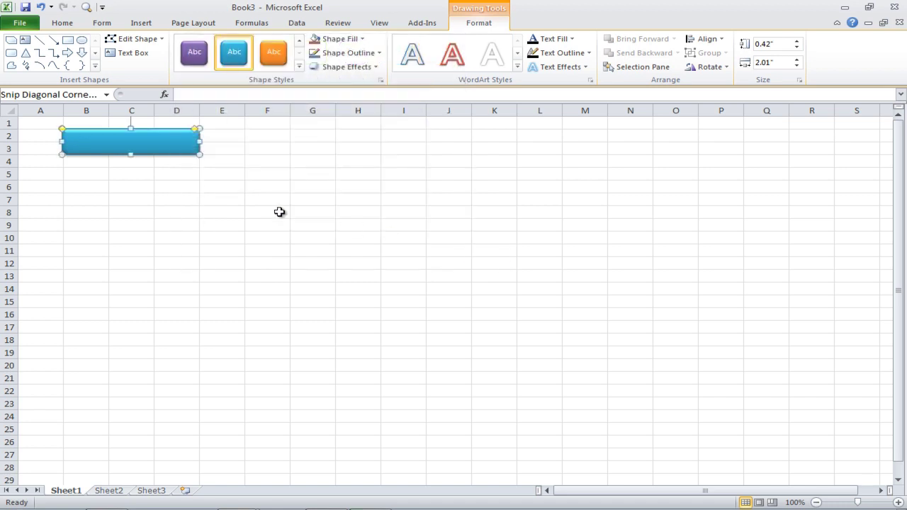
Drag the rectangle down so it covers rows 4–5
{"action": "left_click", "coordinate": [208, 209]}
{"action": "left_click_drag", "start_coordinate": [167, 151], "coordinate": [169, 177]}
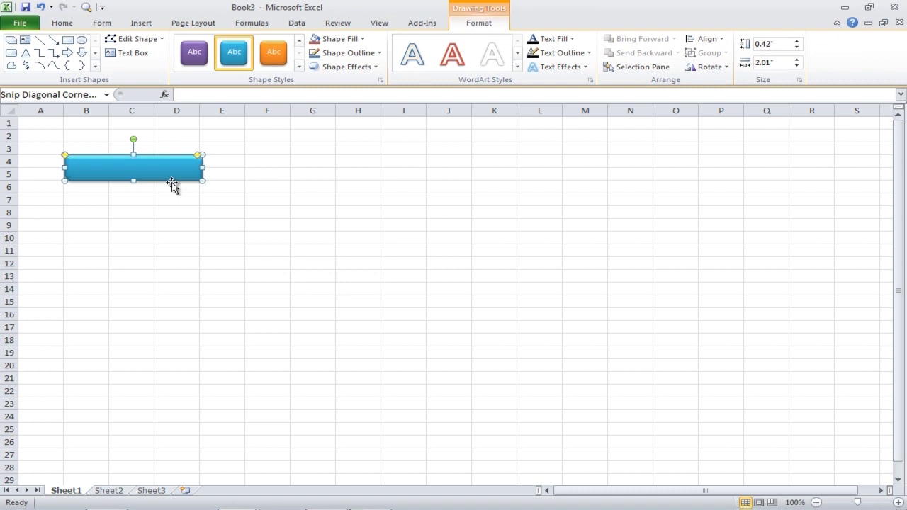
{"action": "left_click", "coordinate": [140, 199]}
Type NERACA SALDO as the text inside the aqua rectangle
{"action": "left_click", "coordinate": [135, 169]}
{"action": "right_click", "coordinate": [136, 170]}
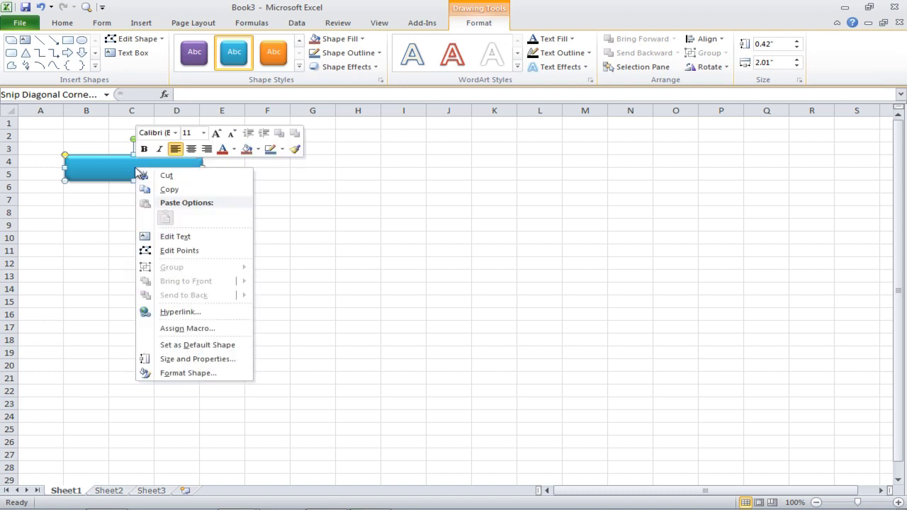
{"action": "left_click", "coordinate": [186, 239]}
{"action": "type", "text": "NERACA SALDO"}
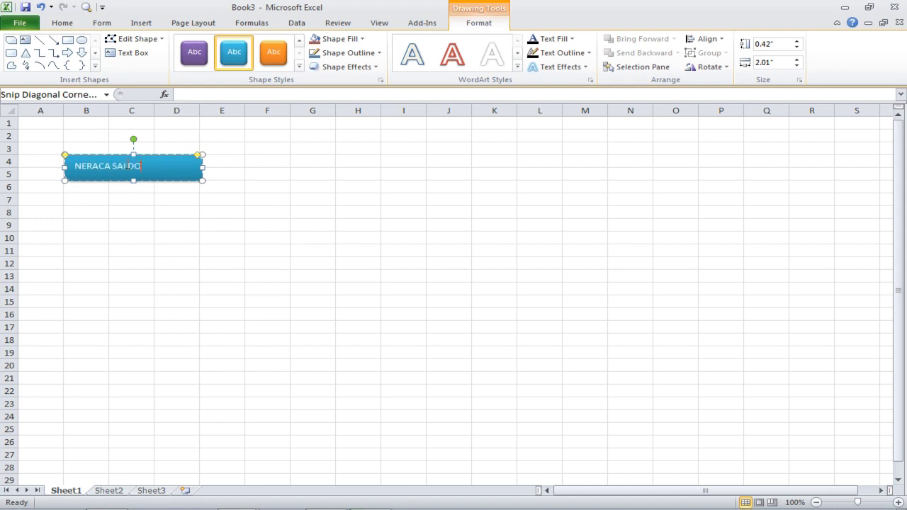
Format the NERACA SALDO text as centred, bold, black, 14 point
{"action": "left_click_drag", "start_coordinate": [95, 165], "coordinate": [135, 171]}
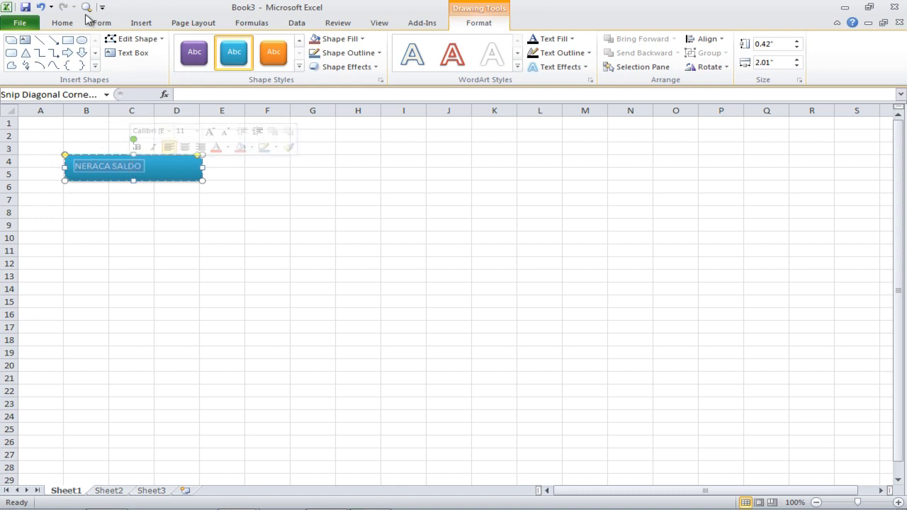
{"action": "left_click", "coordinate": [65, 22]}
{"action": "left_click", "coordinate": [284, 62]}
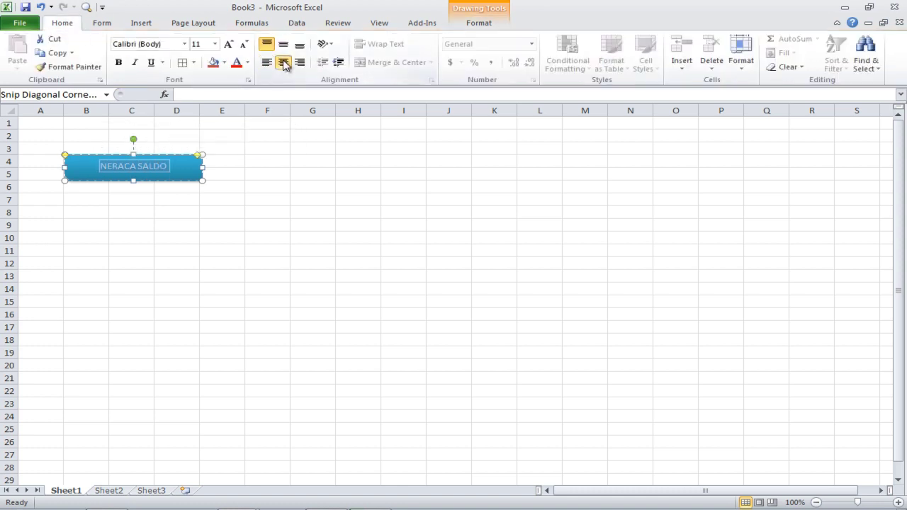
{"action": "left_click", "coordinate": [119, 62]}
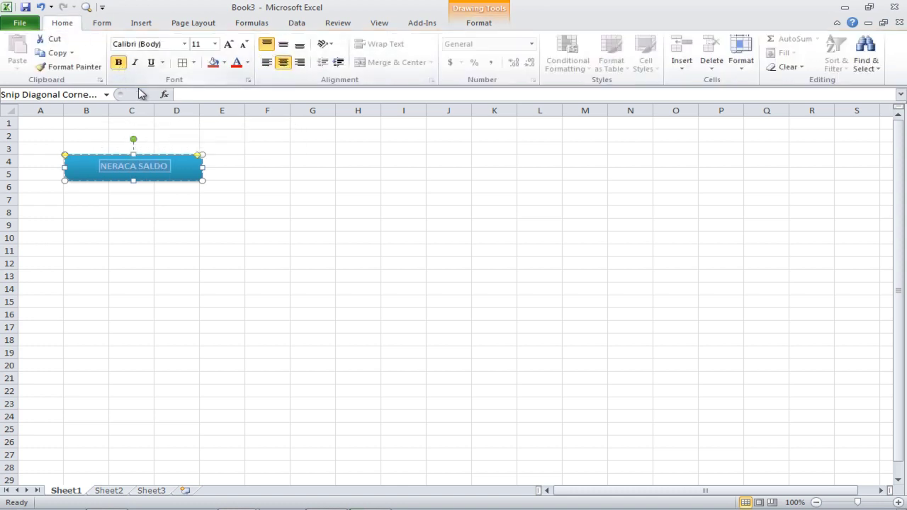
{"action": "left_click", "coordinate": [247, 62]}
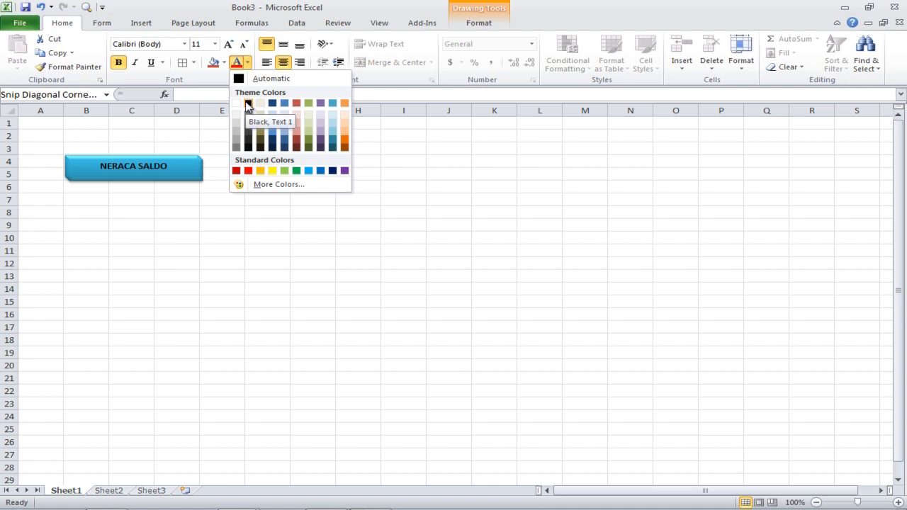
{"action": "left_click", "coordinate": [247, 104]}
{"action": "left_click", "coordinate": [215, 44]}
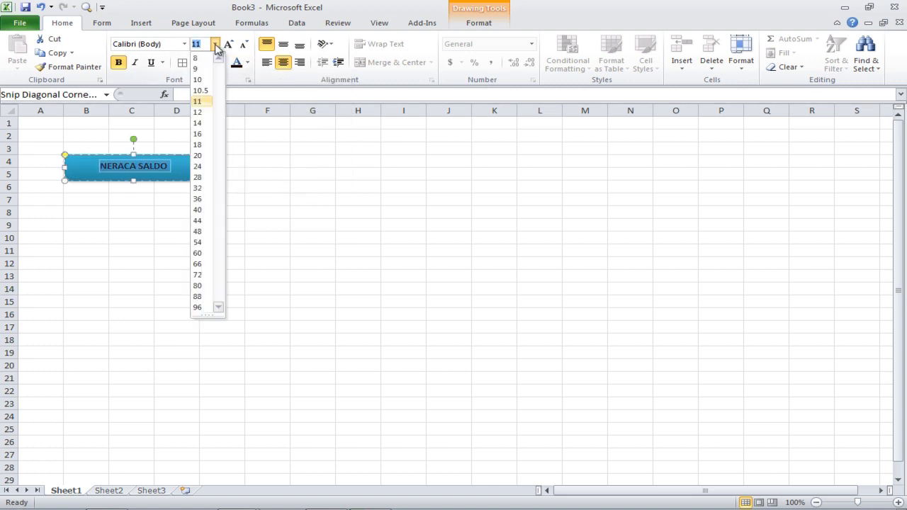
{"action": "left_click", "coordinate": [203, 123]}
Move the NERACA SALDO shape back up over rows 2–3
{"action": "left_click", "coordinate": [260, 178]}
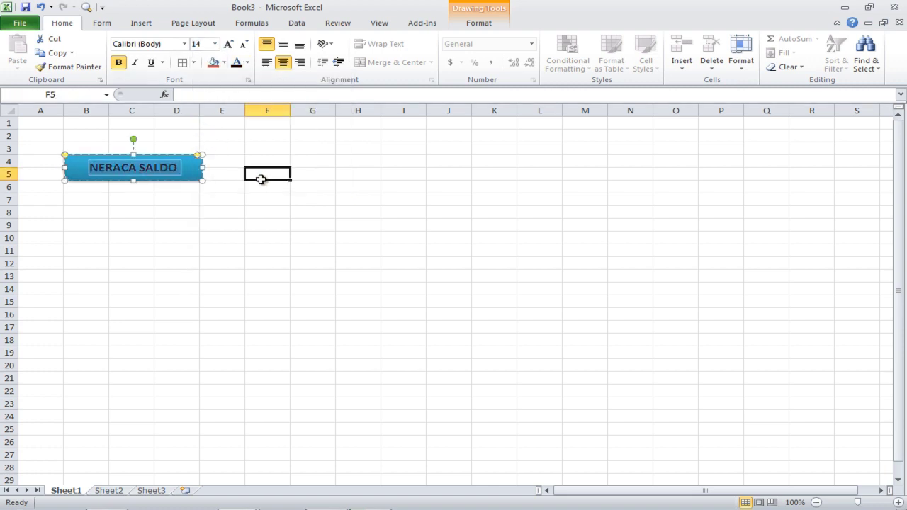
{"action": "left_click", "coordinate": [242, 213]}
{"action": "left_click", "coordinate": [159, 170]}
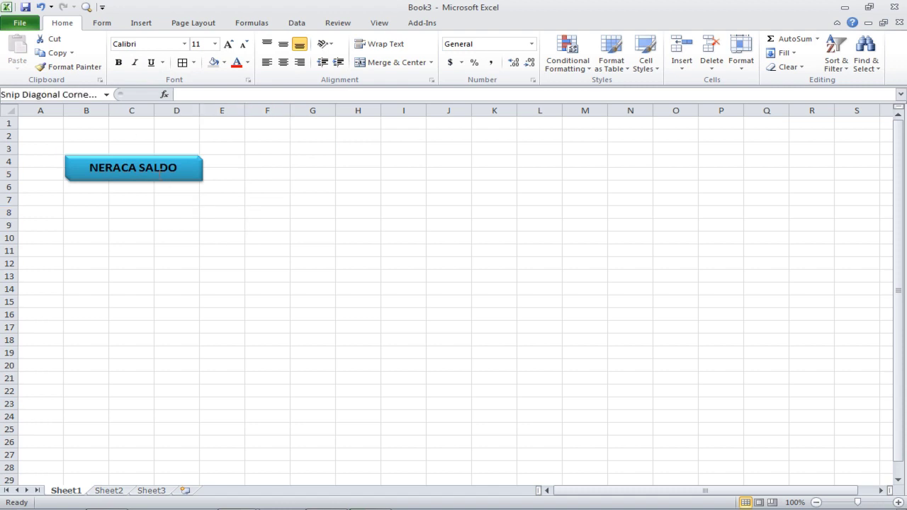
{"action": "left_click", "coordinate": [313, 177]}
{"action": "left_click_drag", "start_coordinate": [189, 159], "coordinate": [189, 136]}
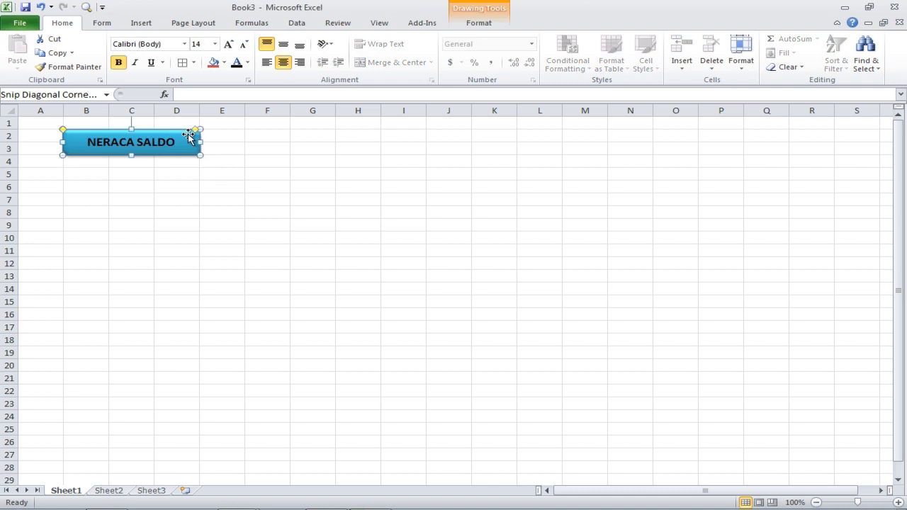
{"action": "left_click", "coordinate": [192, 203]}
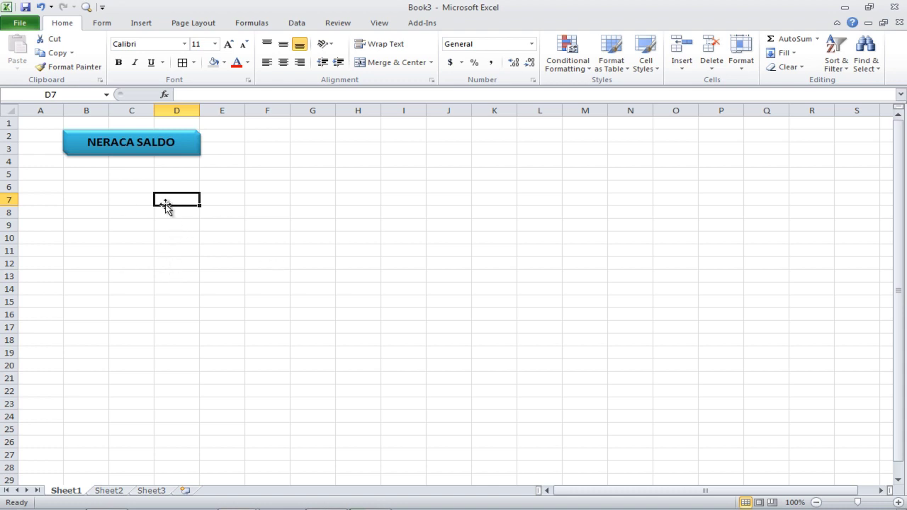
Apply a purple gradient WordArt text style to the NERACA SALDO text
{"action": "triple_click", "coordinate": [105, 141]}
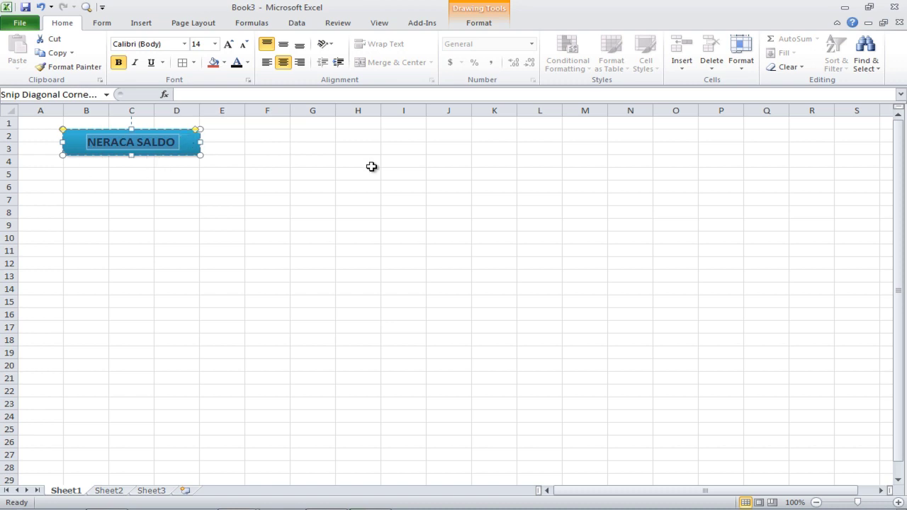
{"action": "left_click", "coordinate": [466, 25]}
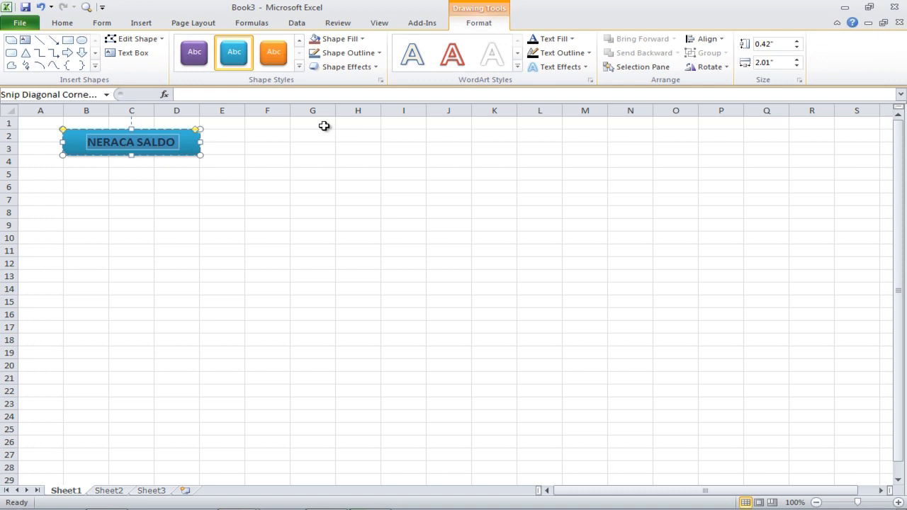
{"action": "left_click", "coordinate": [517, 68]}
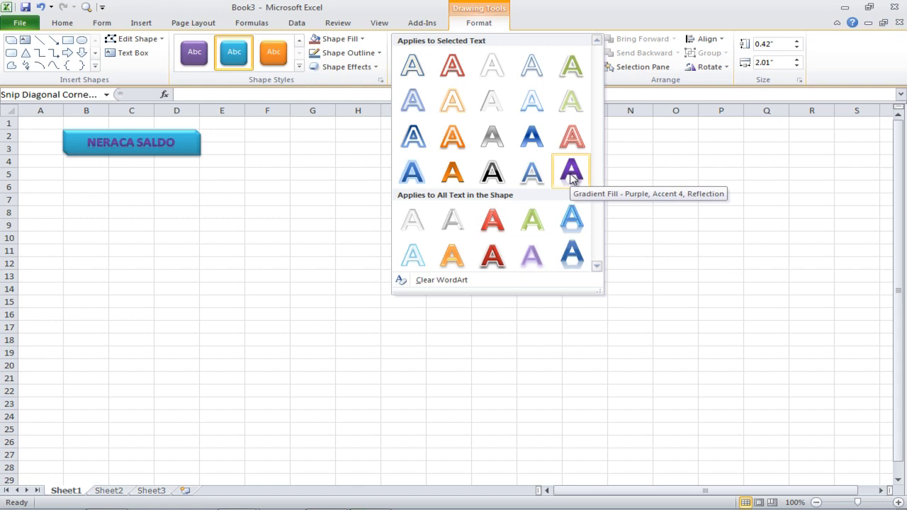
{"action": "left_click", "coordinate": [572, 174]}
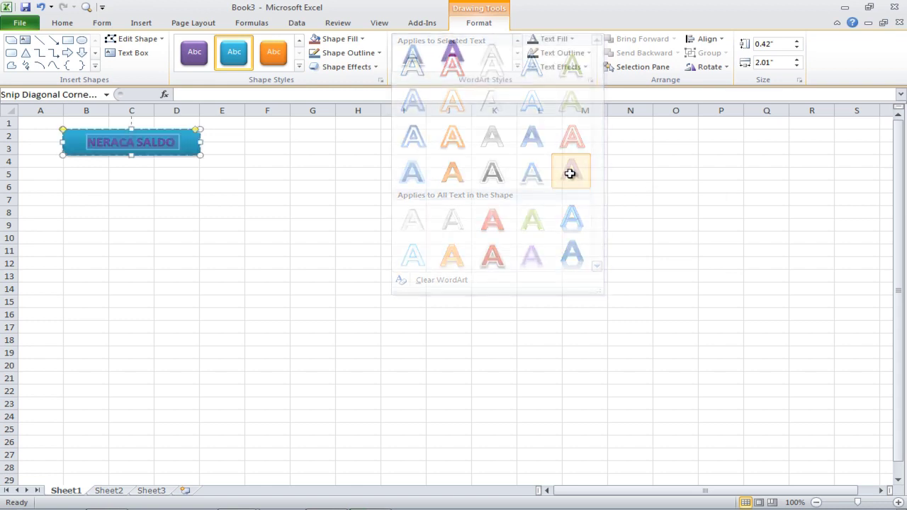
{"action": "left_click", "coordinate": [314, 197]}
Switch the NERACA SALDO text to a blue WordArt text style instead
{"action": "left_click", "coordinate": [178, 148]}
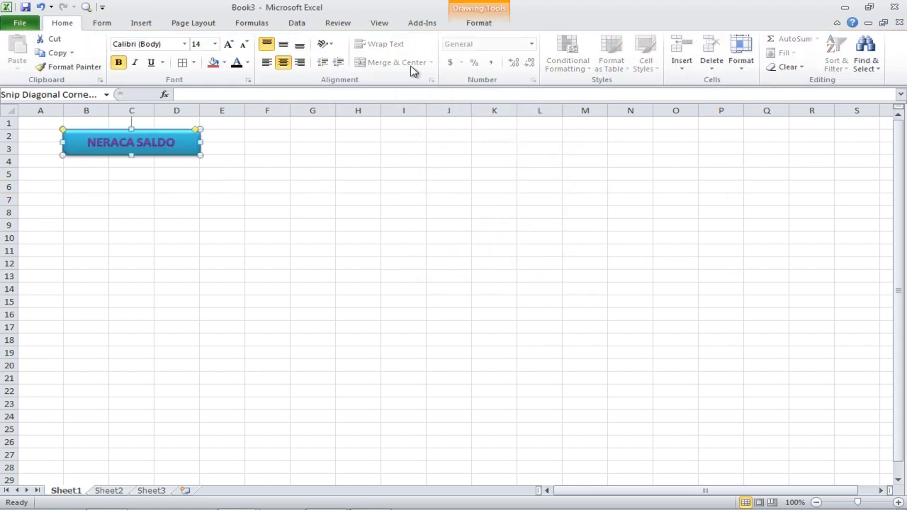
{"action": "left_click", "coordinate": [498, 24]}
{"action": "left_click", "coordinate": [524, 69]}
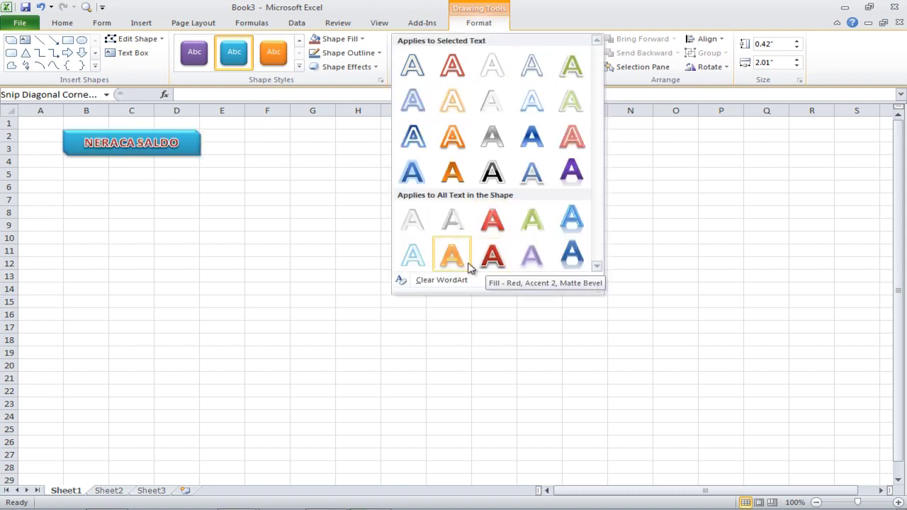
{"action": "left_click", "coordinate": [571, 262]}
Set the NERACA SALDO text back to a dark font colour, then show the Insert ribbon
{"action": "left_click_drag", "start_coordinate": [104, 143], "coordinate": [166, 145]}
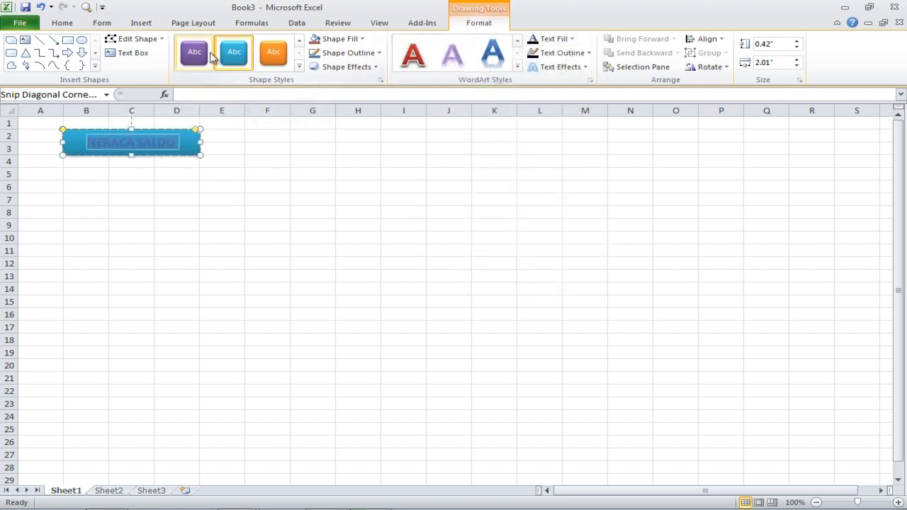
{"action": "left_click", "coordinate": [63, 25]}
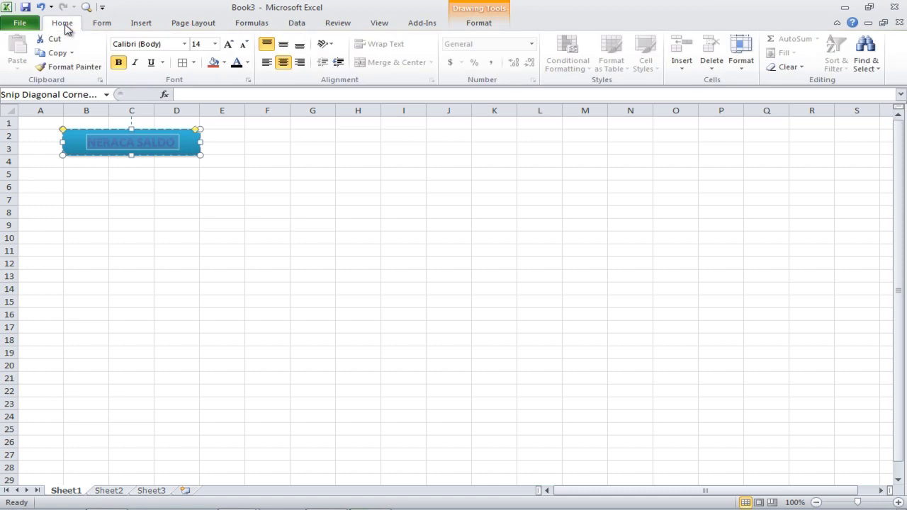
{"action": "left_click", "coordinate": [239, 67]}
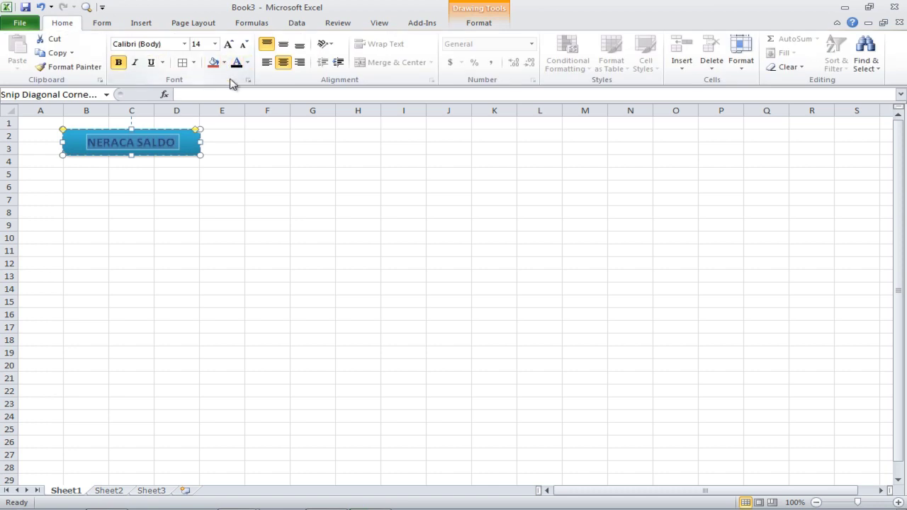
{"action": "left_click", "coordinate": [222, 187]}
{"action": "left_click", "coordinate": [255, 260]}
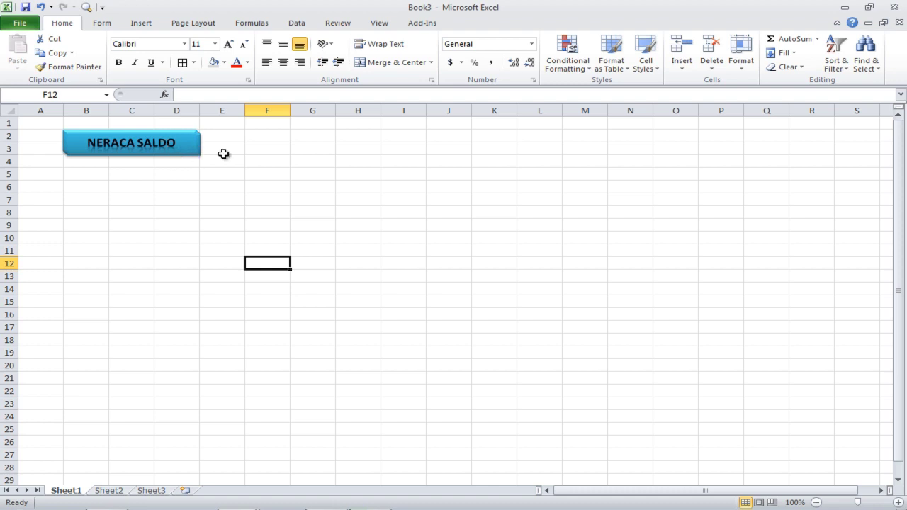
{"action": "left_click", "coordinate": [144, 23]}
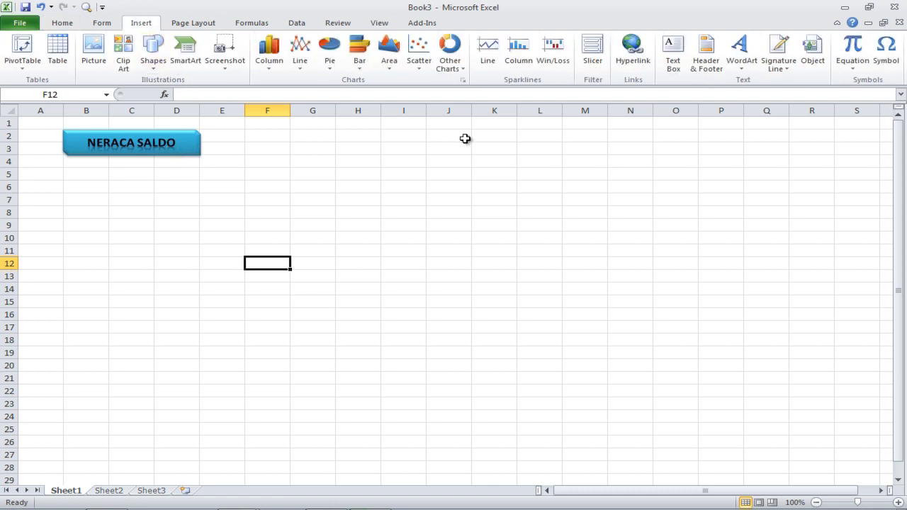
Rename the Sheet3 tab to NERACA_SALDO
{"action": "left_click", "coordinate": [183, 138]}
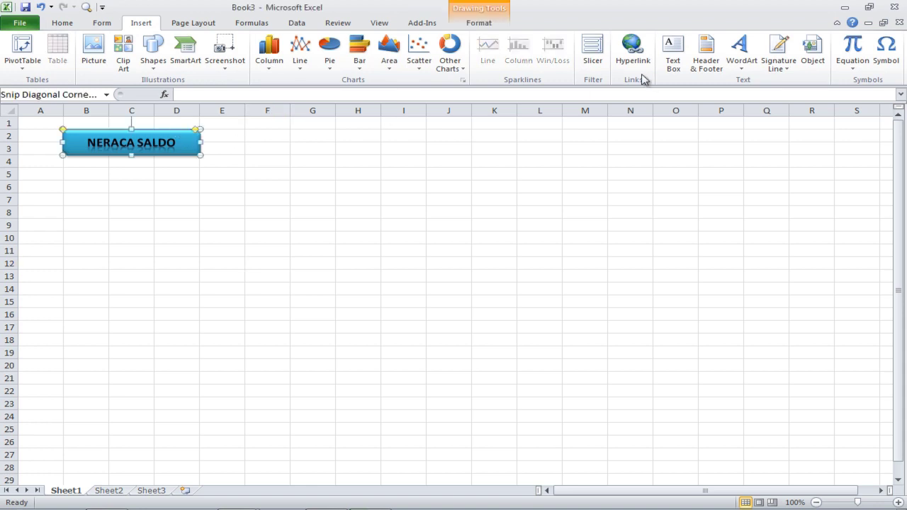
{"action": "left_click", "coordinate": [272, 212]}
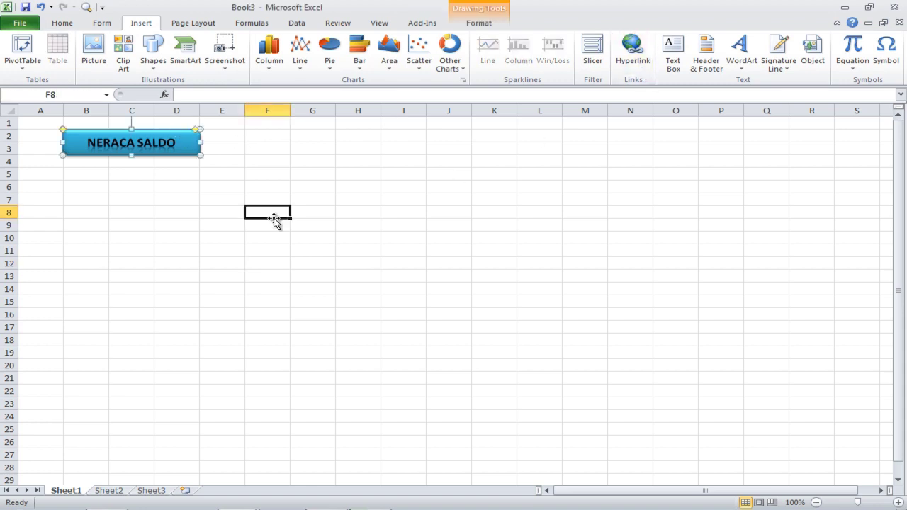
{"action": "left_click", "coordinate": [179, 155]}
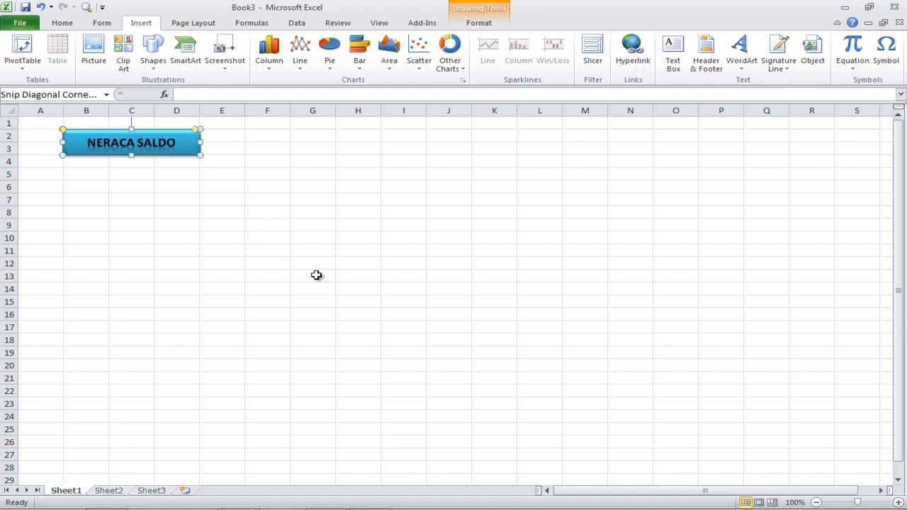
{"action": "left_click", "coordinate": [89, 452]}
{"action": "left_click", "coordinate": [153, 491]}
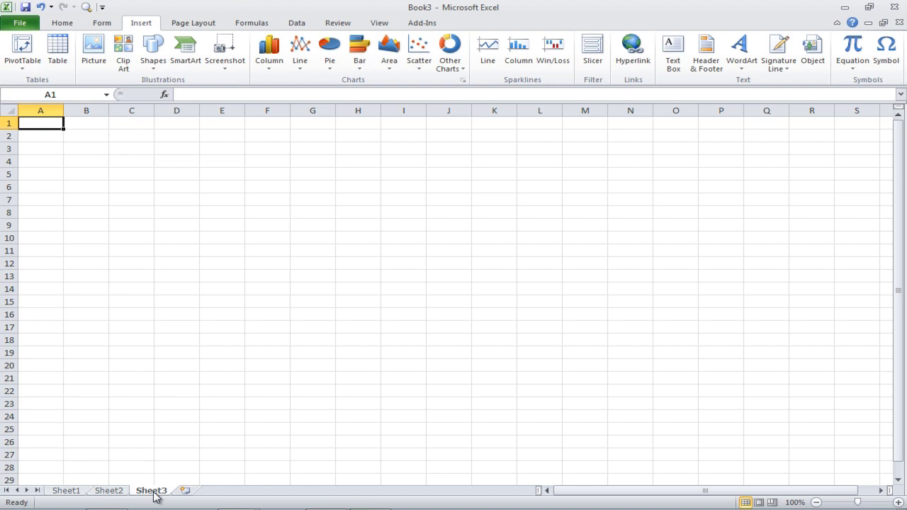
{"action": "right_click", "coordinate": [153, 492]}
{"action": "left_click", "coordinate": [199, 380]}
{"action": "type", "text": "NERACA SALDO_"}
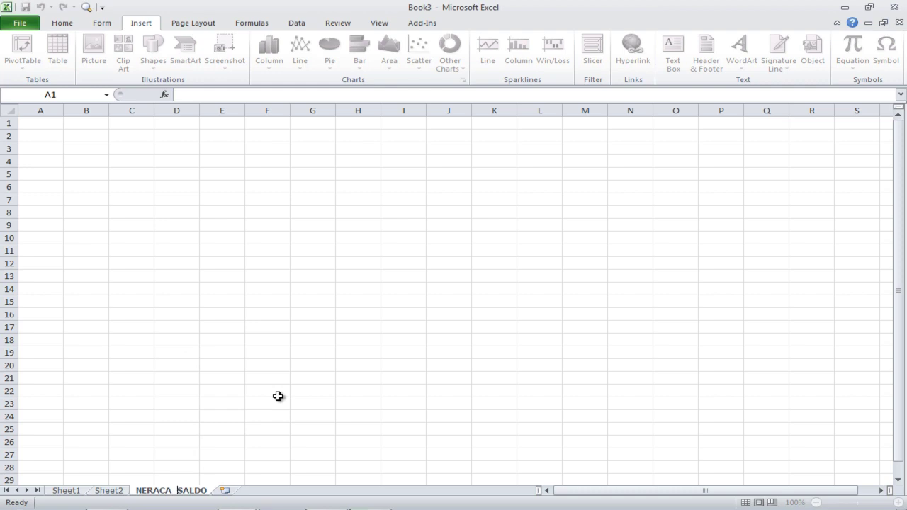
{"action": "key", "text": "Return"}
Check the button on Sheet1, then open the empty NERACA_SALDO sheet
{"action": "left_click", "coordinate": [277, 396]}
{"action": "left_click", "coordinate": [66, 490]}
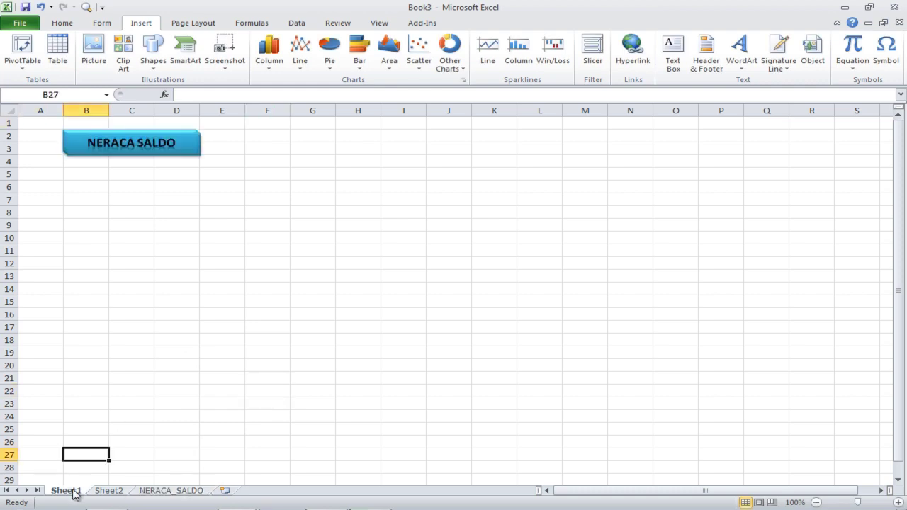
{"action": "left_click", "coordinate": [163, 153]}
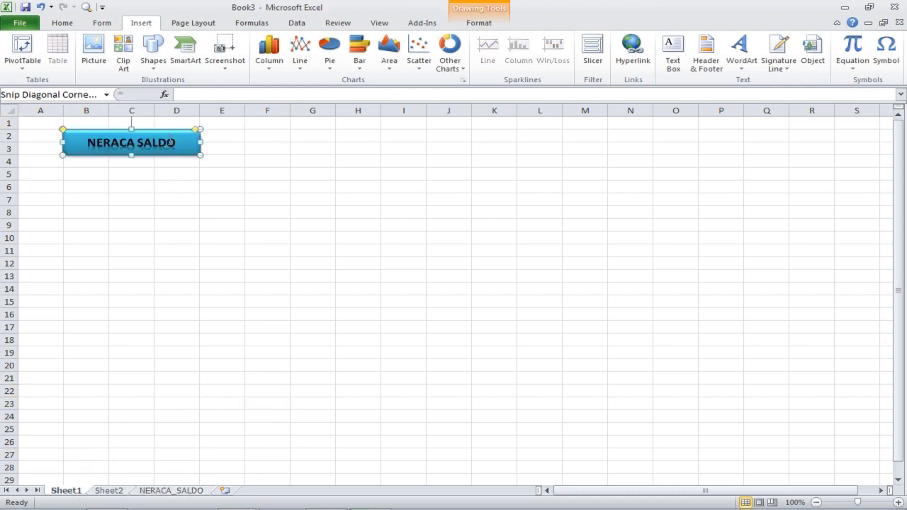
{"action": "left_click", "coordinate": [184, 493]}
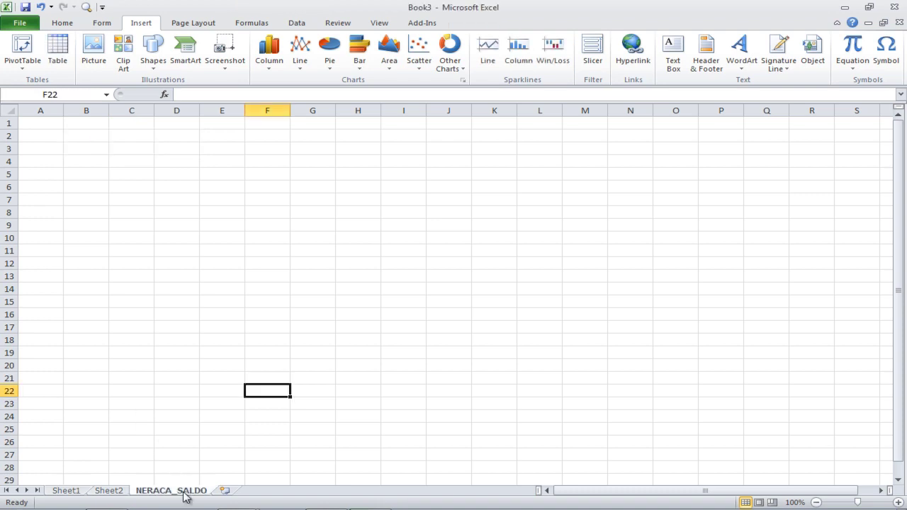
Enter NERACA SALDO in cell B3 and widen column B
{"action": "left_click", "coordinate": [81, 150]}
{"action": "type", "text": "NERA"}
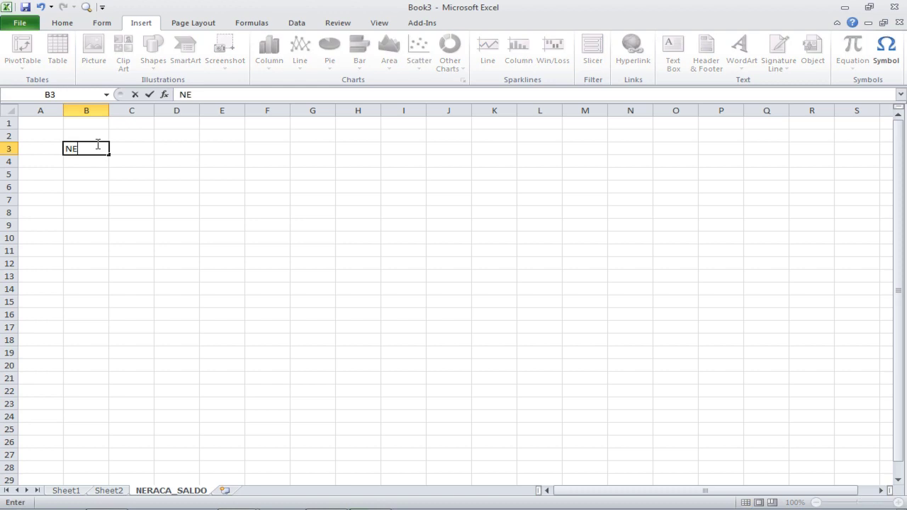
{"action": "type", "text": "CA SAL"}
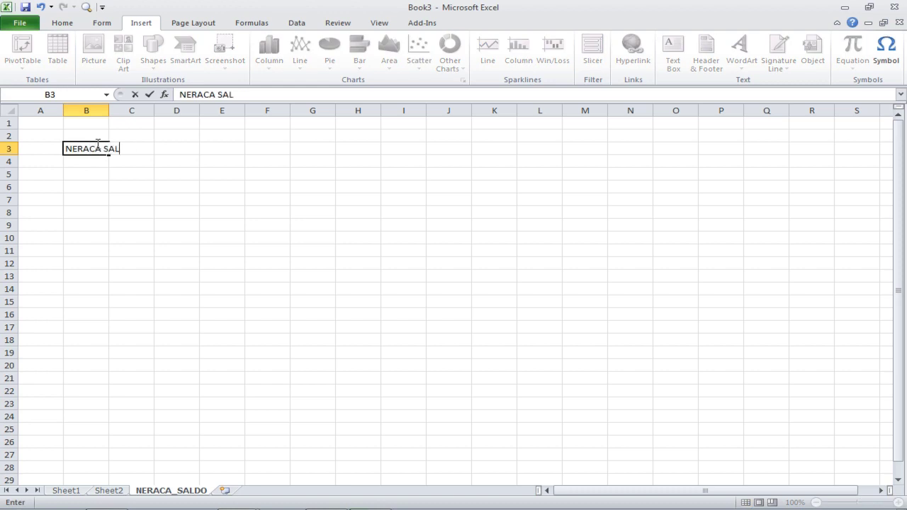
{"action": "type", "text": "DO"}
{"action": "key", "text": "Return"}
{"action": "left_click_drag", "start_coordinate": [108, 112], "coordinate": [152, 112]}
Make the B3 NERACA SALDO heading bold
{"action": "left_click", "coordinate": [132, 149]}
{"action": "left_click", "coordinate": [59, 24]}
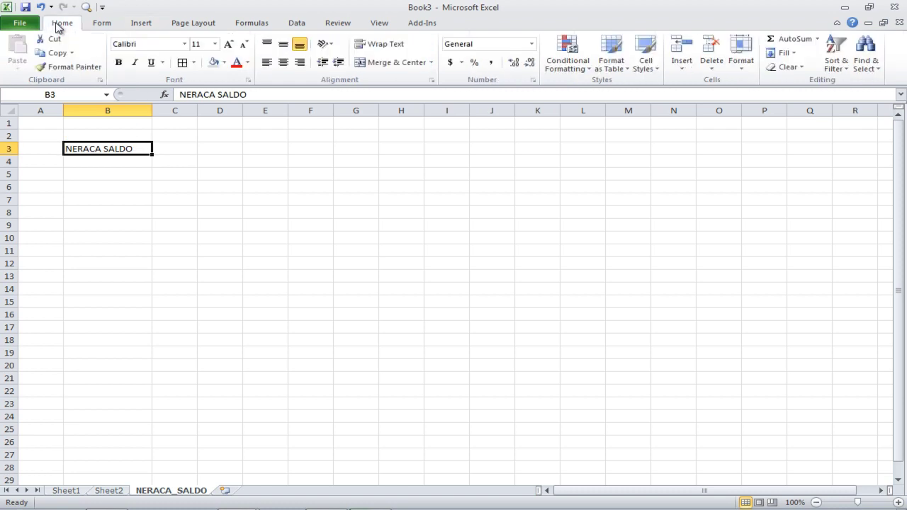
{"action": "left_click", "coordinate": [118, 62]}
{"action": "key", "text": "Down"}
{"action": "key", "text": "Down"}
{"action": "key", "text": "Right"}
{"action": "key", "text": "Right"}
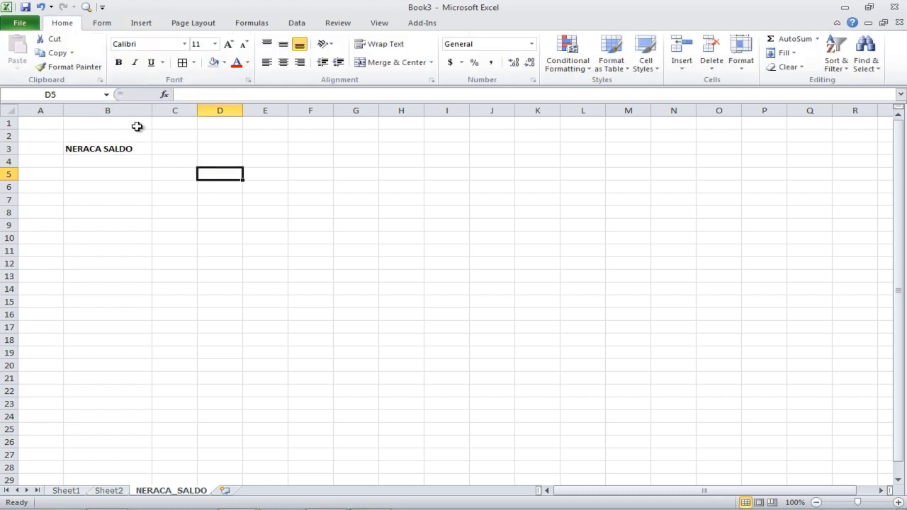
Set the heading to 18 point, widen column B to 24.57, and return to Sheet1
{"action": "left_click", "coordinate": [137, 149]}
{"action": "left_click", "coordinate": [215, 44]}
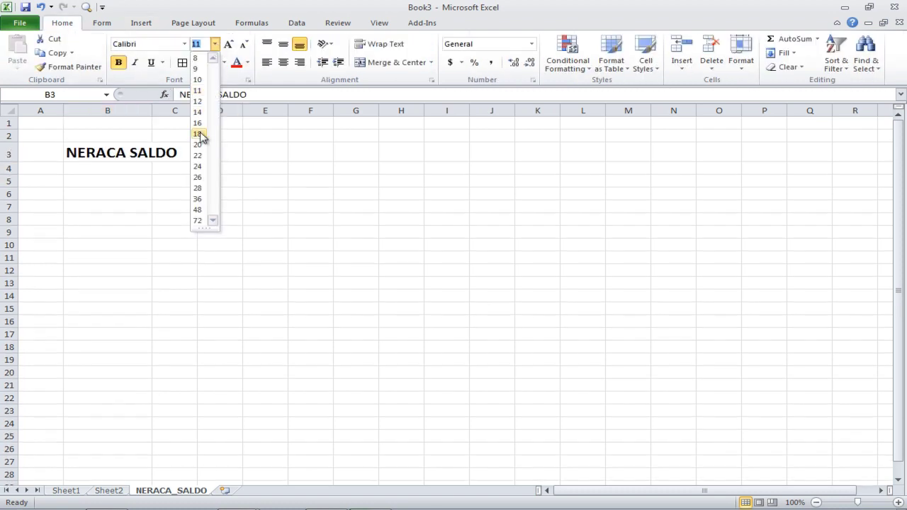
{"action": "left_click", "coordinate": [201, 134]}
{"action": "left_click", "coordinate": [220, 218]}
{"action": "left_click_drag", "start_coordinate": [152, 111], "coordinate": [189, 114]}
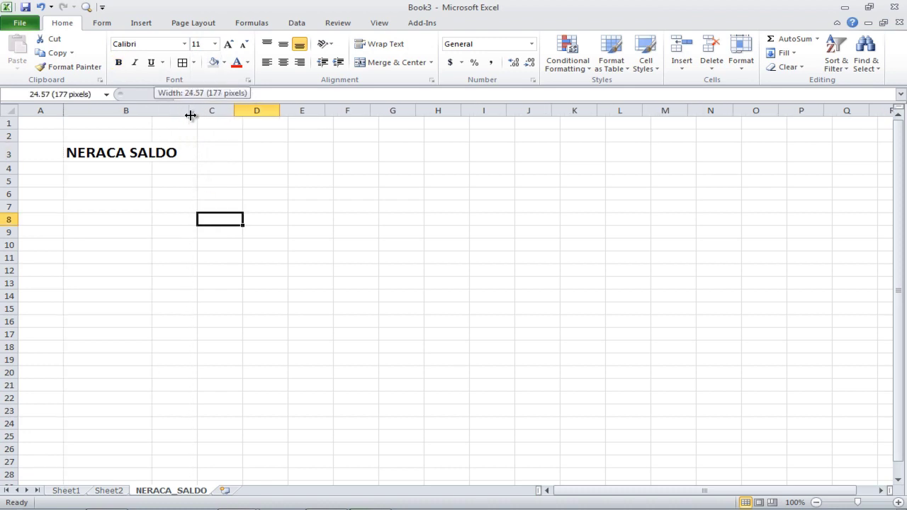
{"action": "left_click", "coordinate": [315, 270]}
{"action": "left_click", "coordinate": [174, 287]}
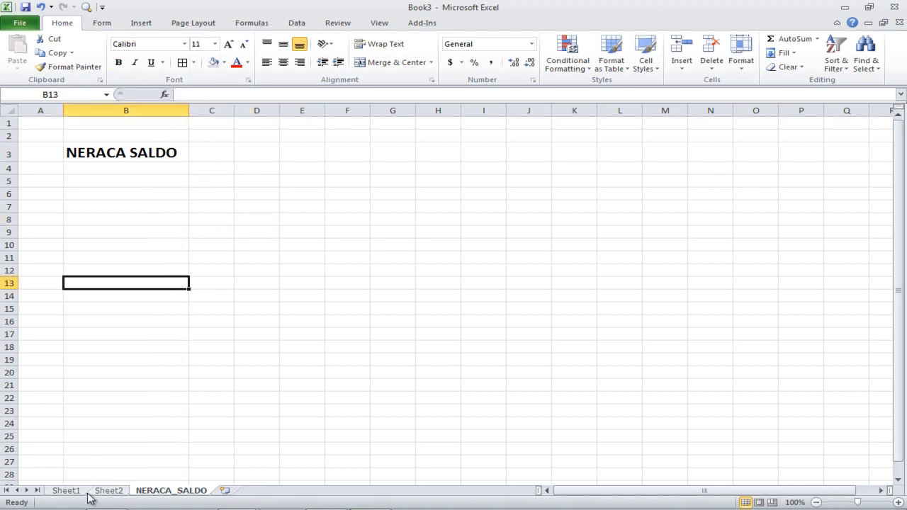
{"action": "left_click", "coordinate": [76, 490]}
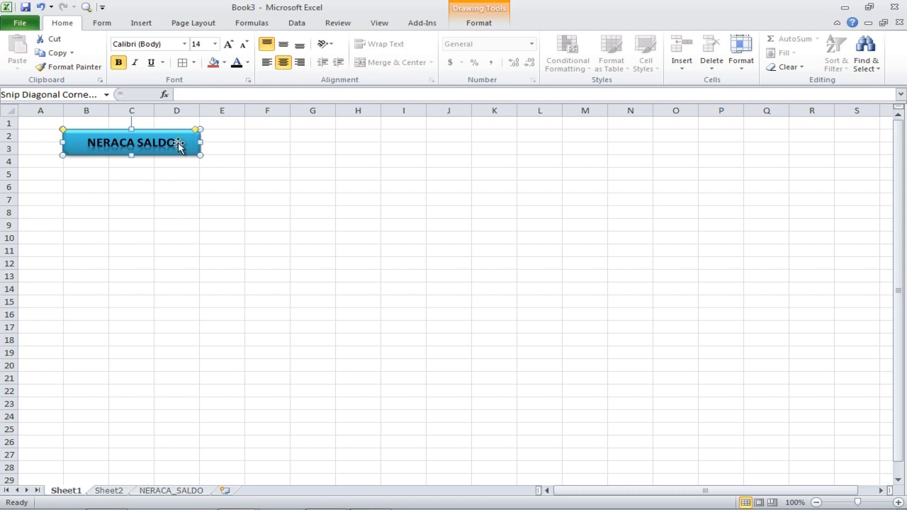
Hyperlink the NERACA SALDO button to Place in This Document, sheet NERACA_SALDO, cell A1
{"action": "left_click", "coordinate": [152, 26]}
{"action": "left_click", "coordinate": [649, 71]}
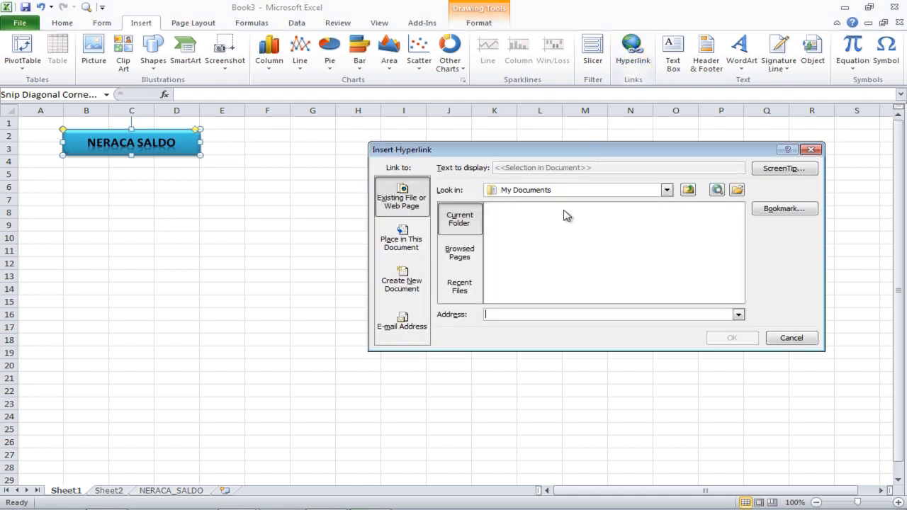
{"action": "left_click_drag", "start_coordinate": [587, 158], "coordinate": [446, 200]}
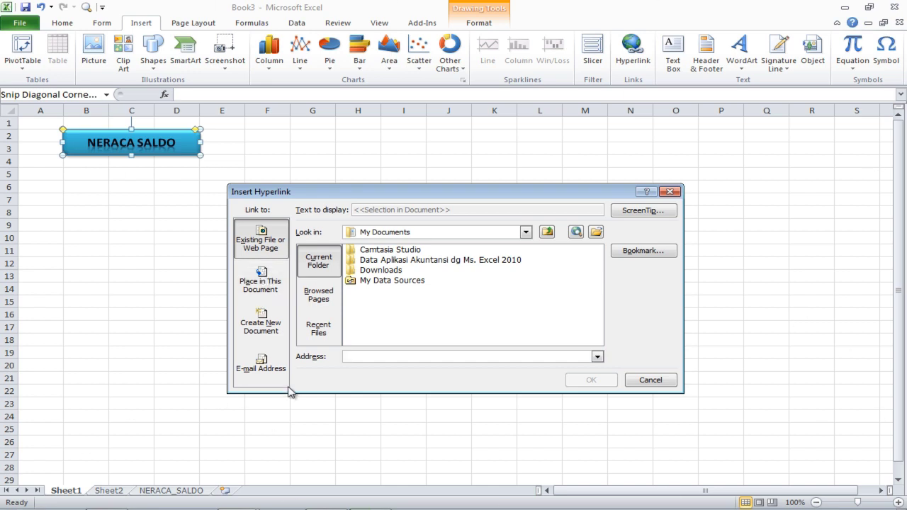
{"action": "left_click", "coordinate": [272, 334]}
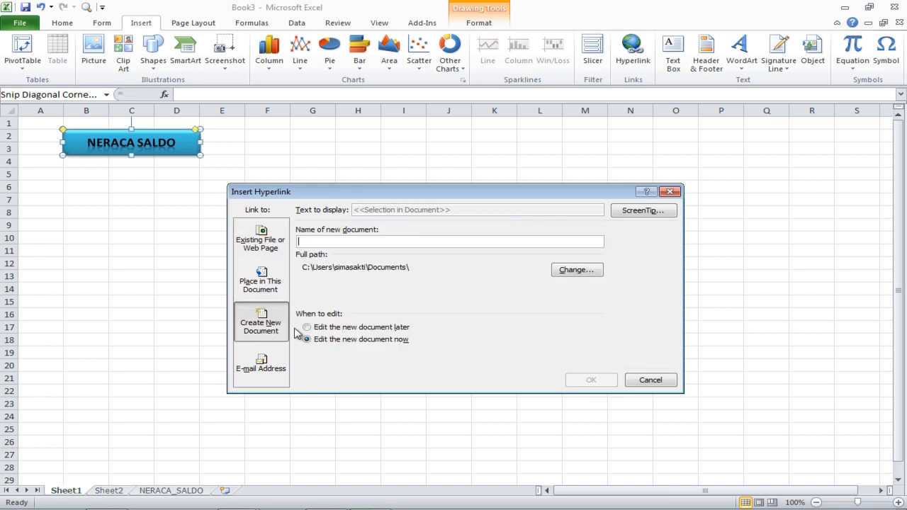
{"action": "left_click", "coordinate": [271, 375]}
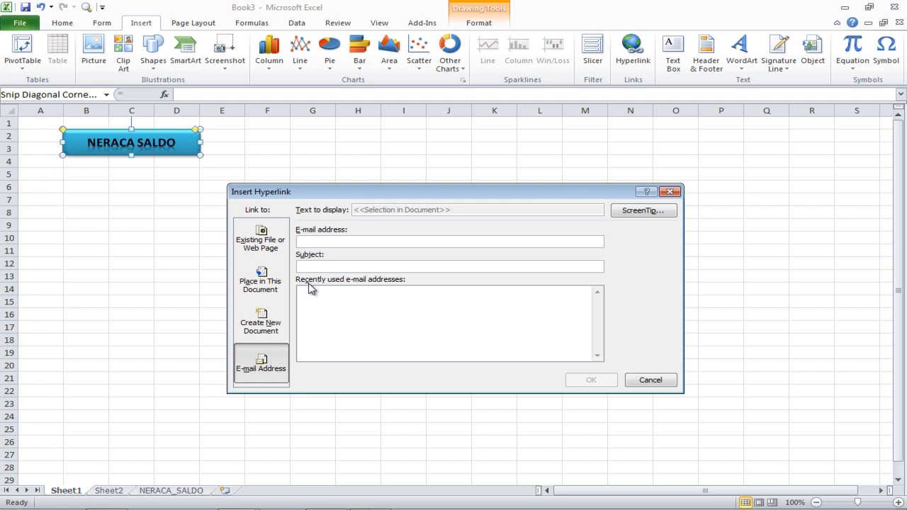
{"action": "left_click", "coordinate": [286, 286]}
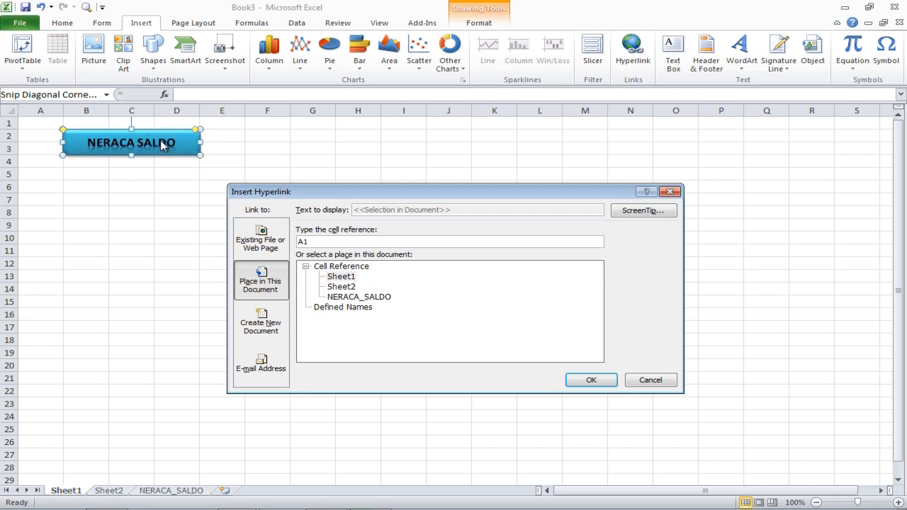
{"action": "left_click", "coordinate": [354, 296]}
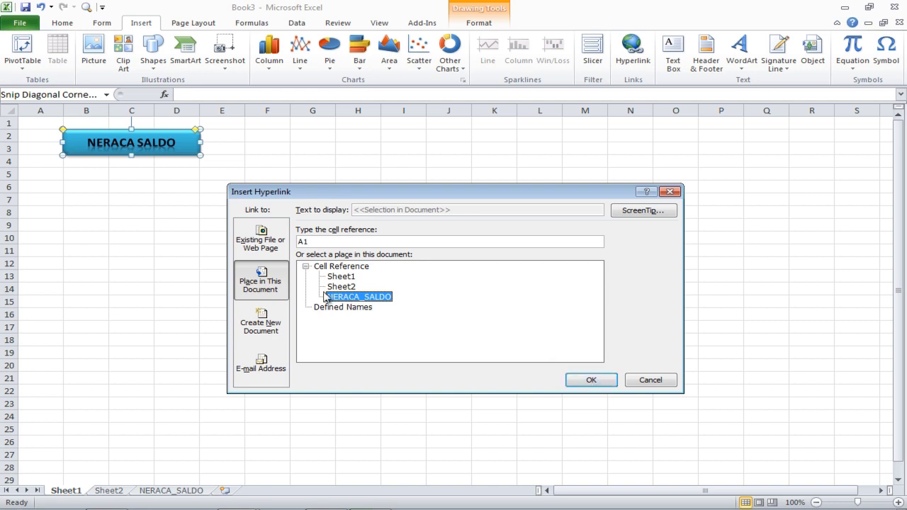
{"action": "left_click", "coordinate": [599, 379]}
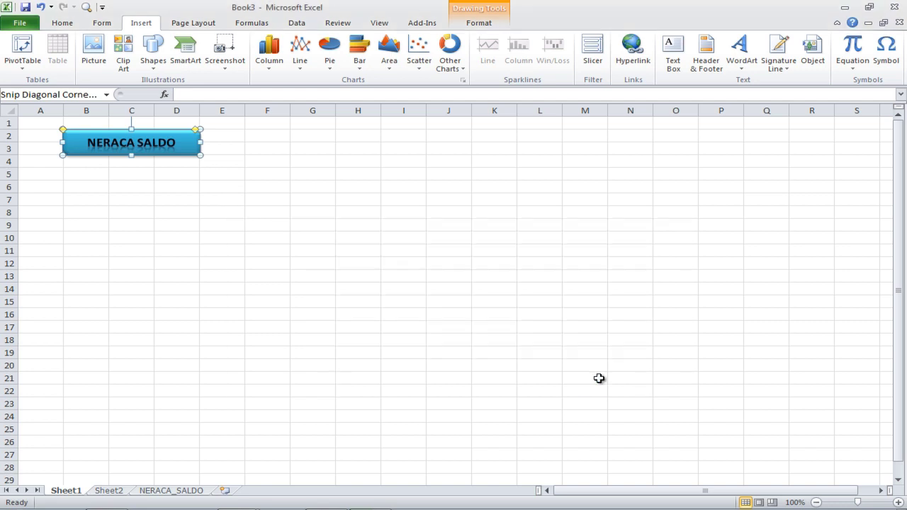
{"action": "left_click", "coordinate": [176, 309]}
{"action": "left_click", "coordinate": [472, 343]}
{"action": "left_click", "coordinate": [177, 223]}
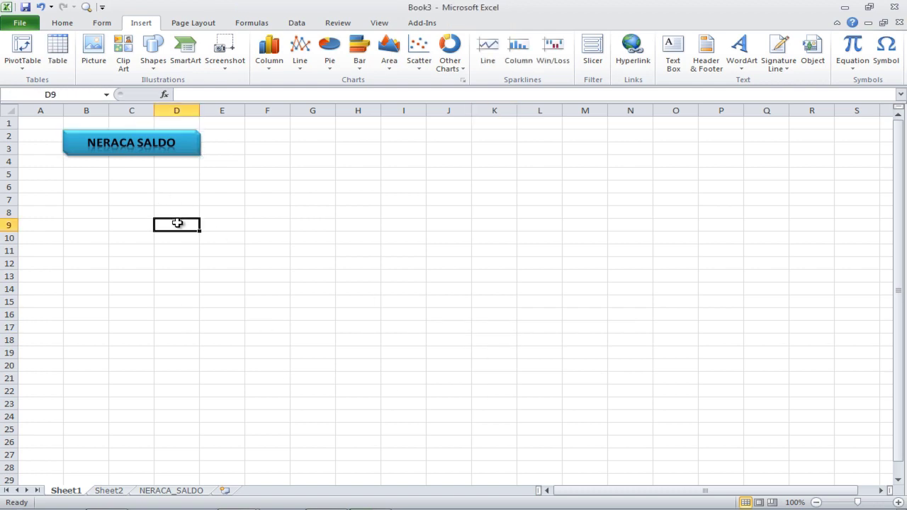
{"action": "left_click", "coordinate": [282, 208]}
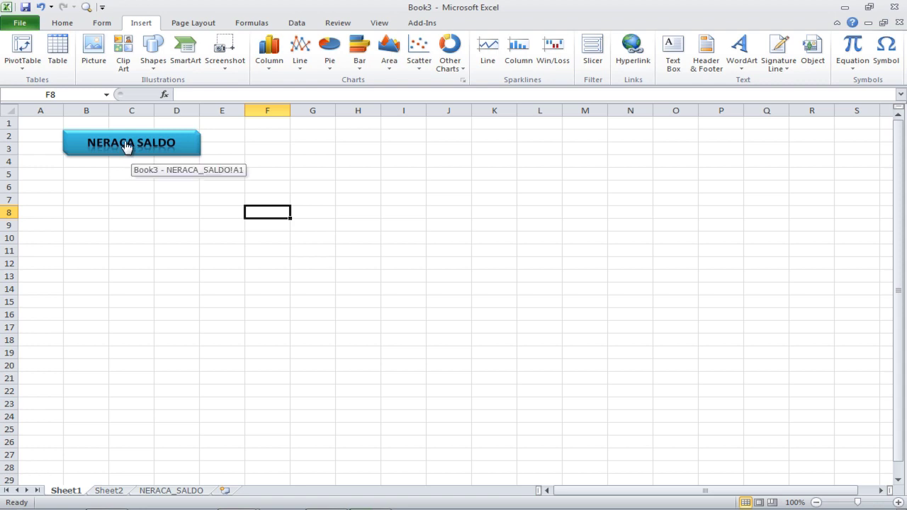
{"action": "left_click", "coordinate": [127, 146]}
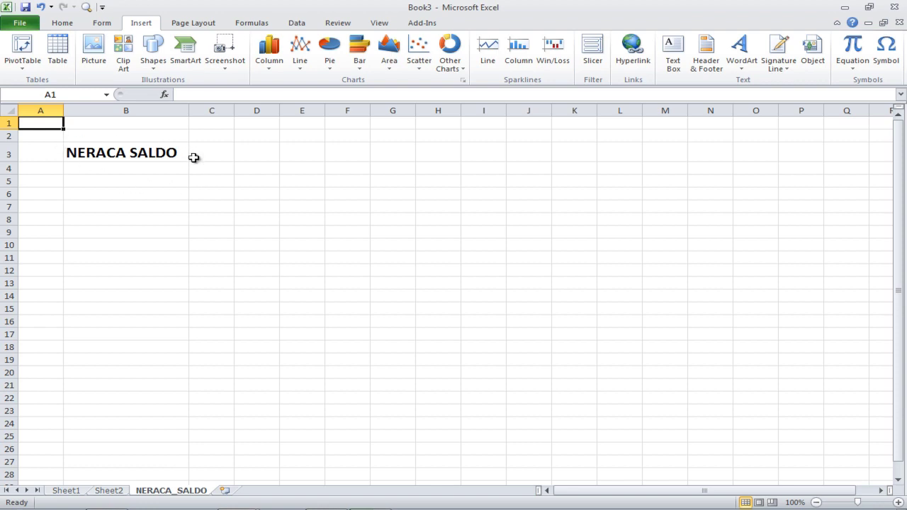
{"action": "left_click", "coordinate": [68, 490]}
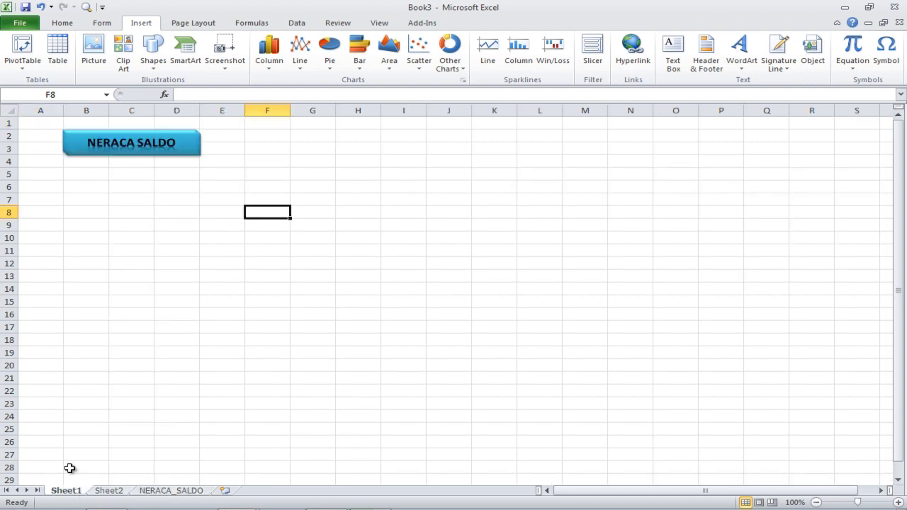
{"action": "left_click", "coordinate": [114, 138]}
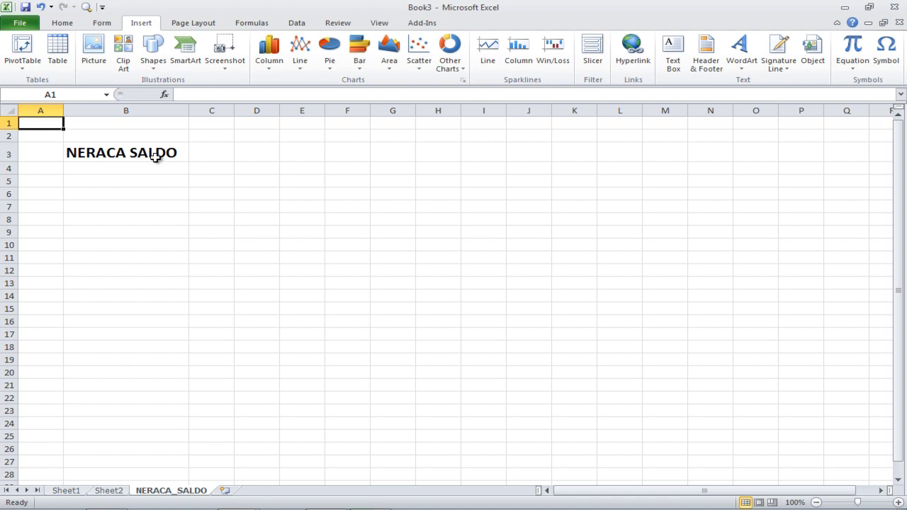
{"action": "left_click", "coordinate": [155, 157]}
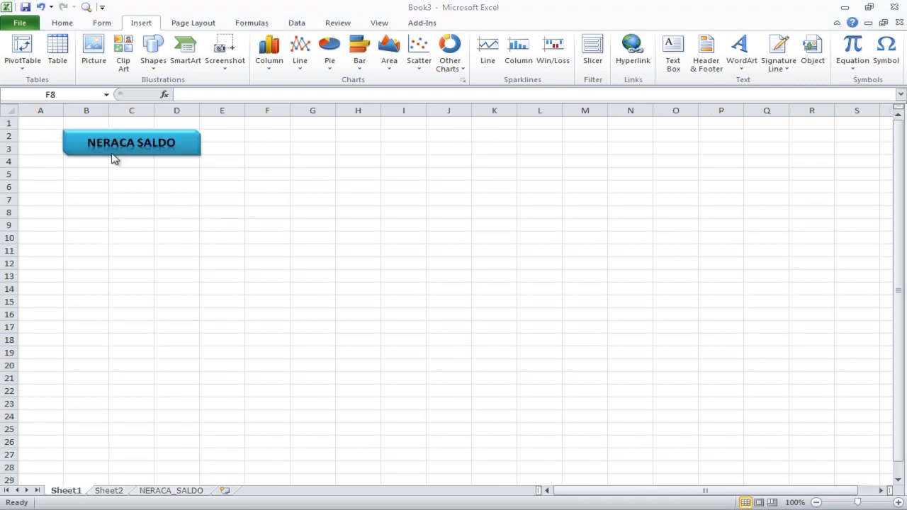
{"action": "left_click", "coordinate": [99, 211]}
{"action": "left_click", "coordinate": [319, 277]}
{"action": "left_click", "coordinate": [243, 240]}
{"action": "left_click", "coordinate": [100, 213]}
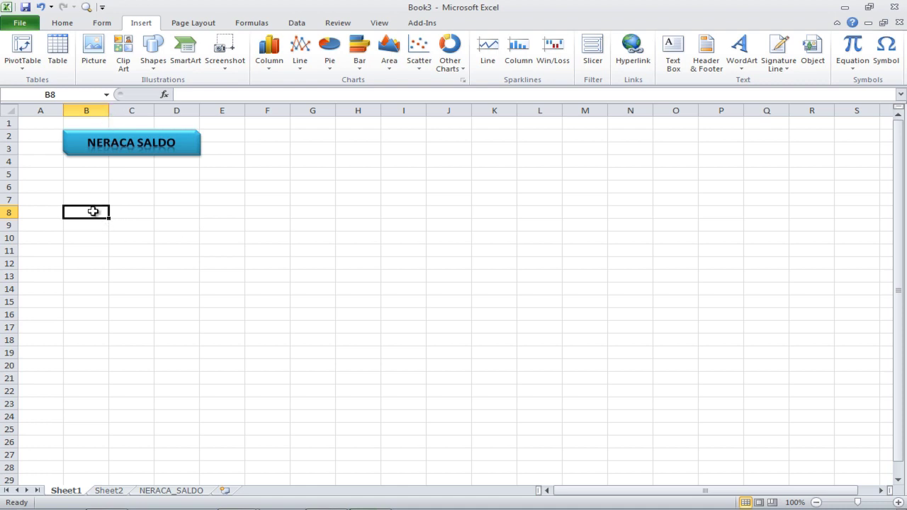
Enter Neraca Saldo in cell B8 and widen column B to fit it
{"action": "type", "text": "Neraca"}
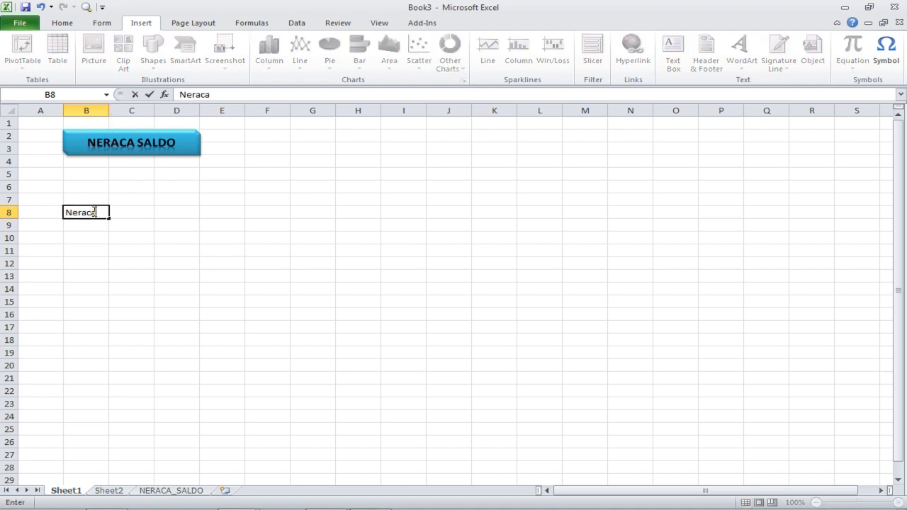
{"action": "type", "text": " Saldo"}
{"action": "key", "text": "Return"}
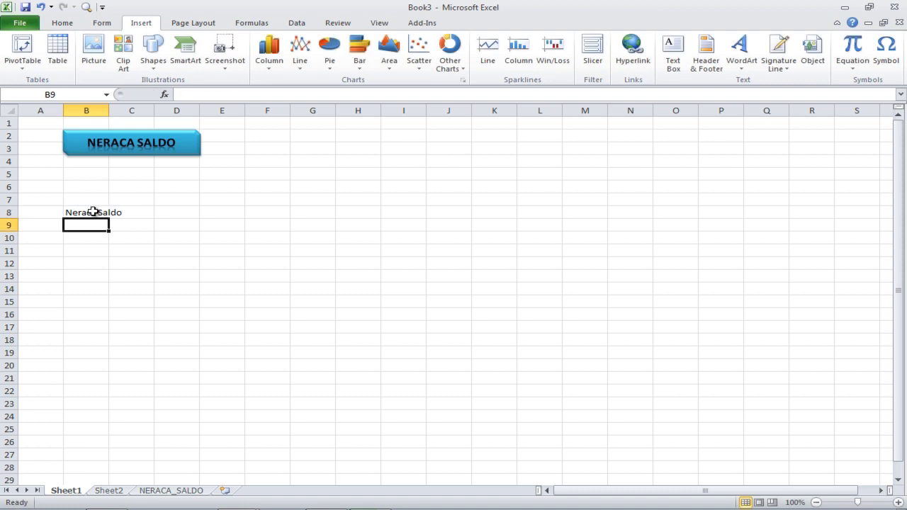
{"action": "left_click", "coordinate": [93, 212]}
{"action": "left_click_drag", "start_coordinate": [109, 112], "coordinate": [135, 113]}
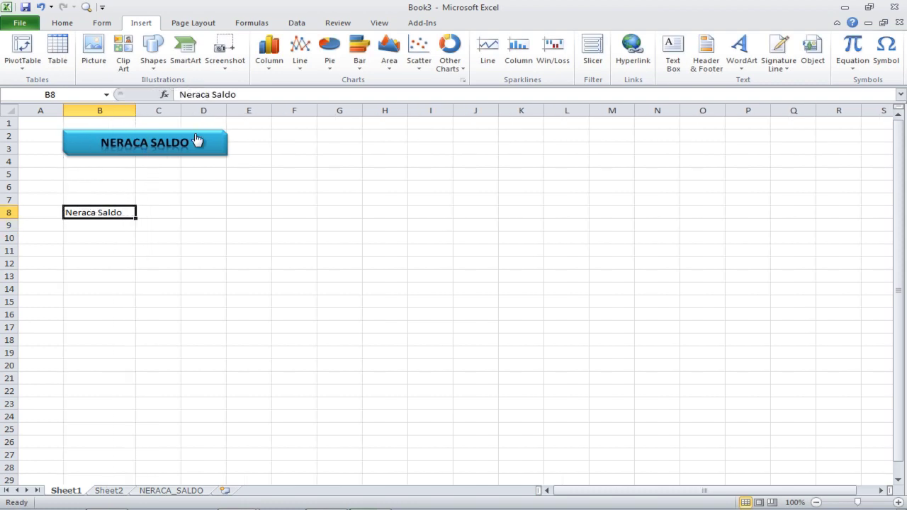
Narrow the NERACA SALDO button so it ends in column C
{"action": "right_click", "coordinate": [220, 132]}
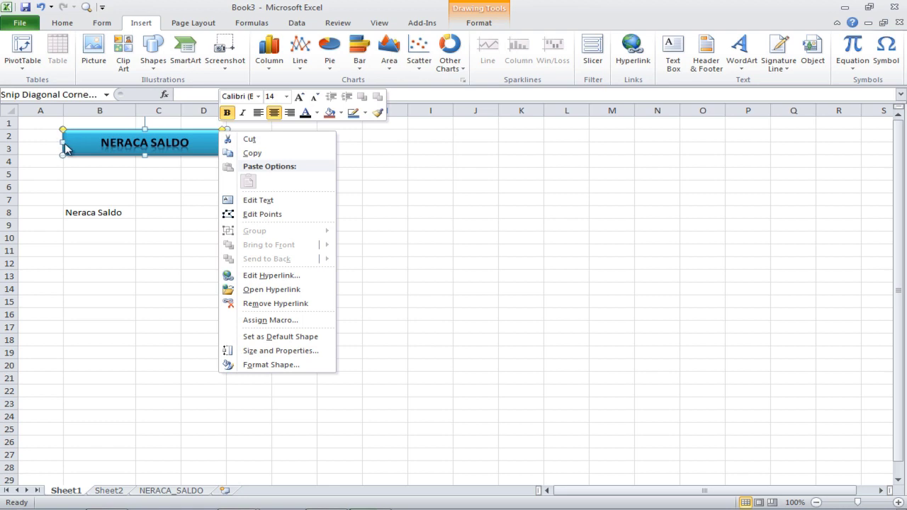
{"action": "key", "text": "Escape"}
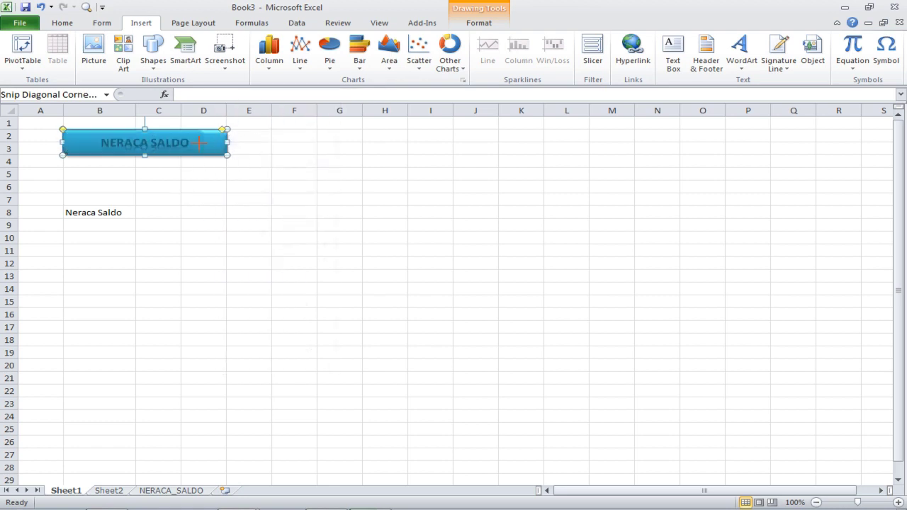
{"action": "left_click_drag", "start_coordinate": [204, 143], "coordinate": [178, 145]}
{"action": "left_click", "coordinate": [139, 223]}
{"action": "left_click", "coordinate": [129, 223]}
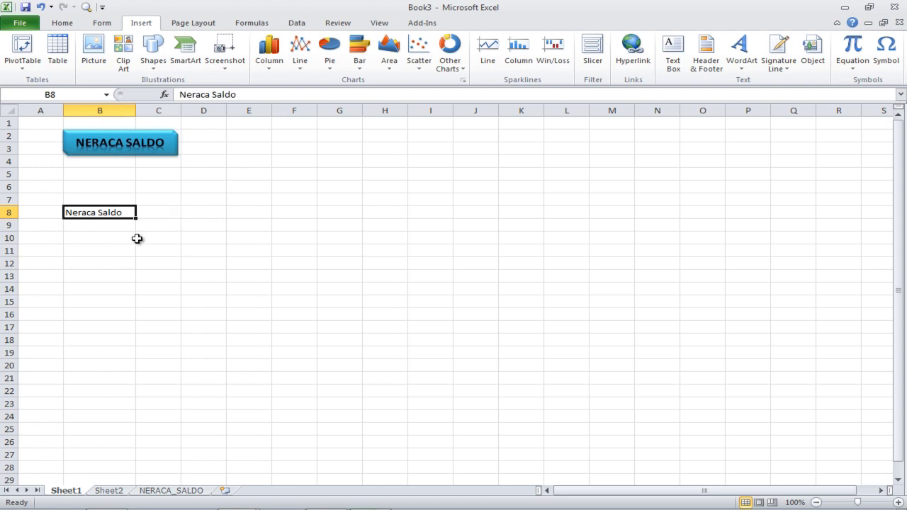
Glance at the NERACA_SALDO sheet, then return to Sheet1
{"action": "mouse_move", "coordinate": [148, 508]}
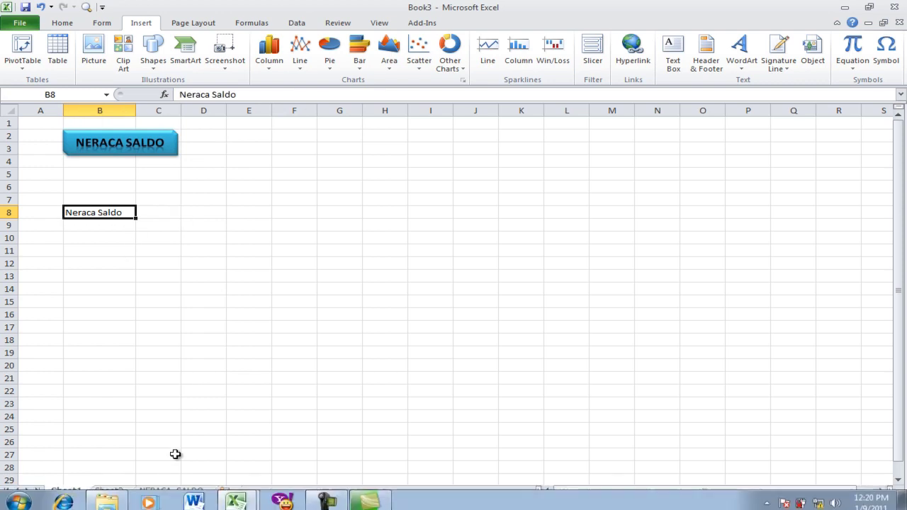
{"action": "left_click", "coordinate": [174, 492]}
{"action": "left_click", "coordinate": [67, 494]}
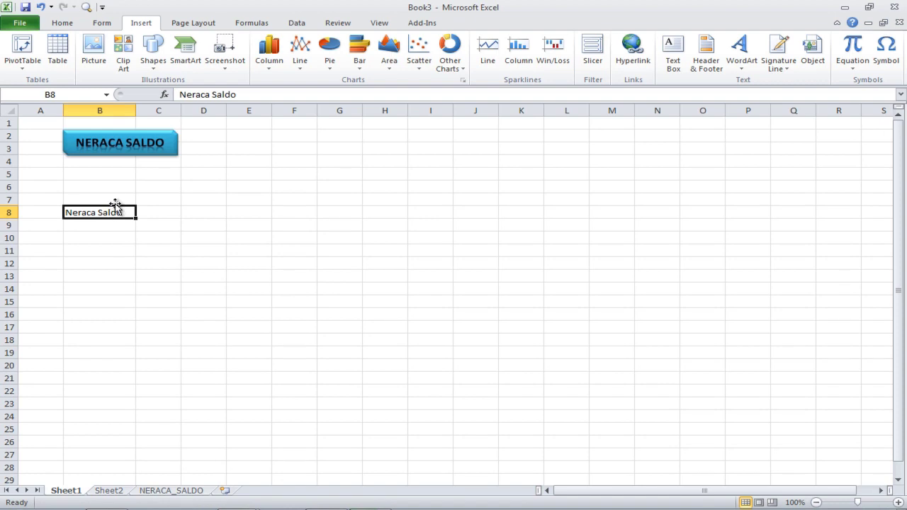
{"action": "left_click", "coordinate": [170, 492]}
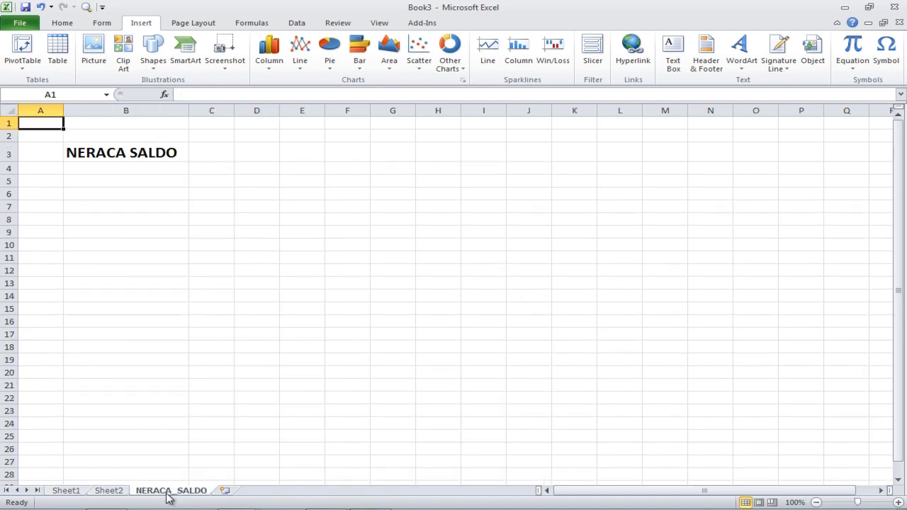
{"action": "left_click", "coordinate": [67, 491]}
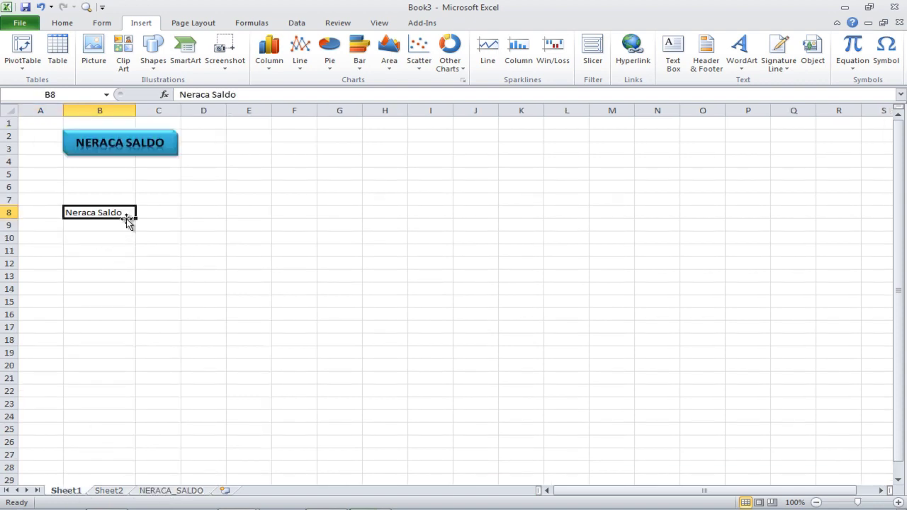
Link the Neraca Saldo text in B8 to cell A1 of the NERACA_SALDO sheet
{"action": "left_click", "coordinate": [634, 55]}
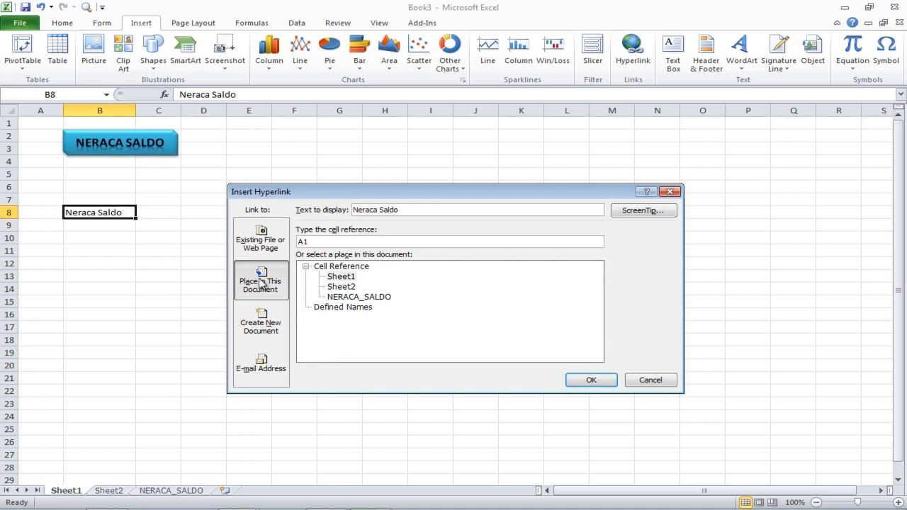
{"action": "left_click", "coordinate": [358, 298]}
{"action": "left_click", "coordinate": [588, 382]}
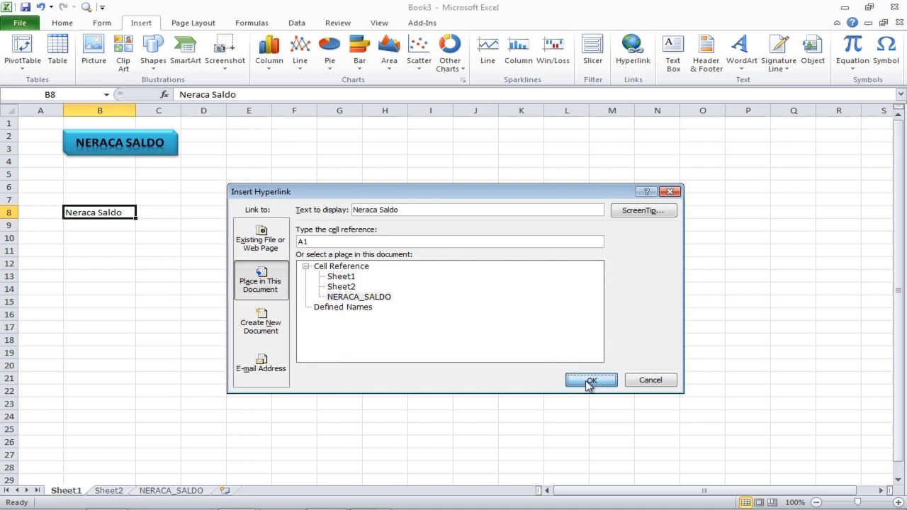
{"action": "left_click", "coordinate": [311, 301]}
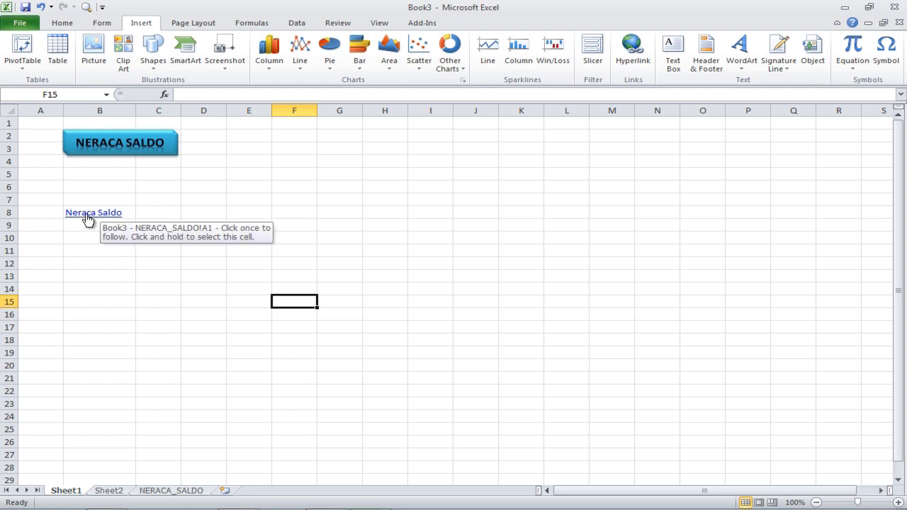
{"action": "left_click", "coordinate": [87, 216]}
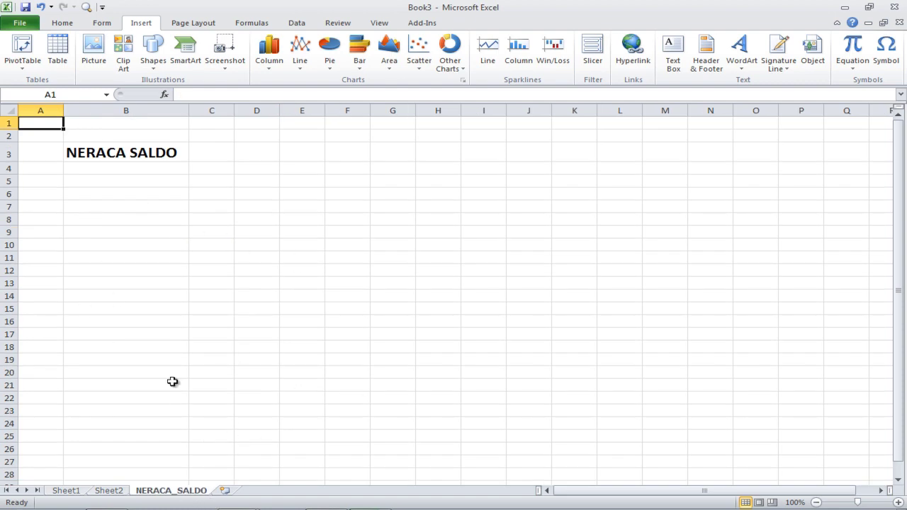
{"action": "left_click", "coordinate": [79, 491]}
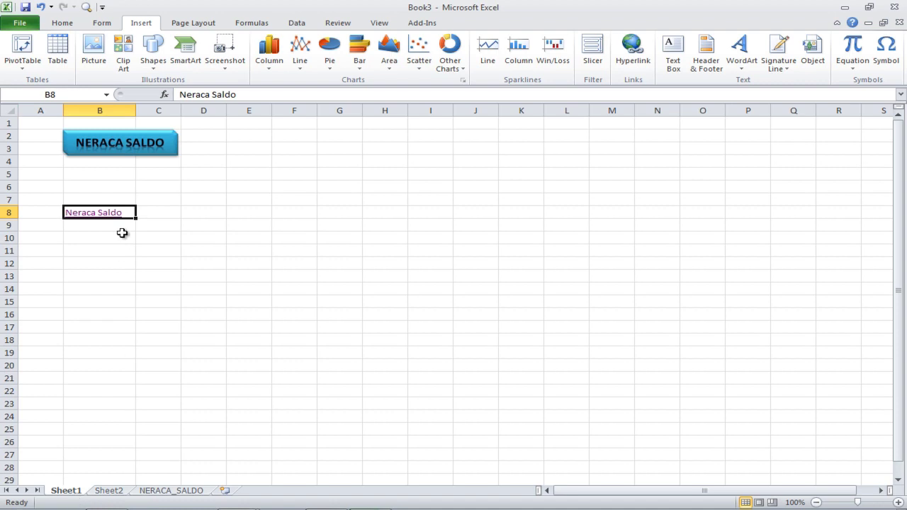
{"action": "left_click", "coordinate": [117, 144]}
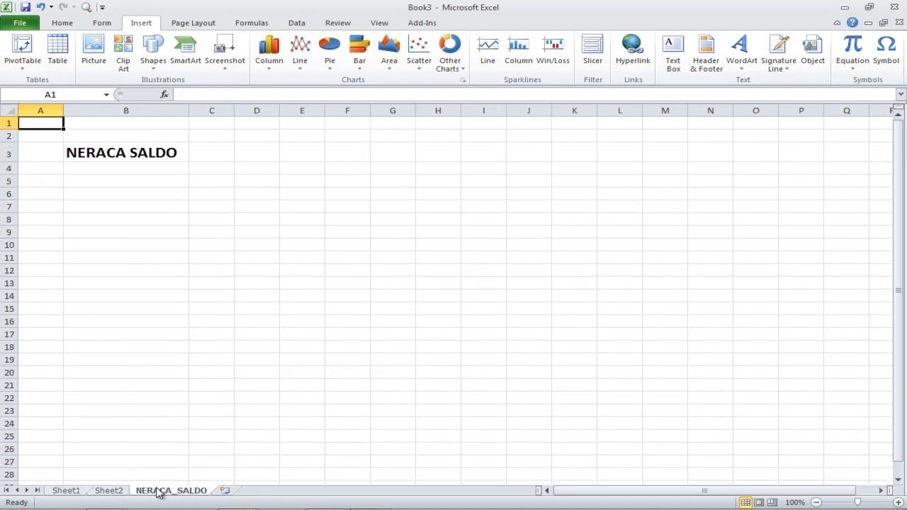
{"action": "left_click", "coordinate": [73, 493]}
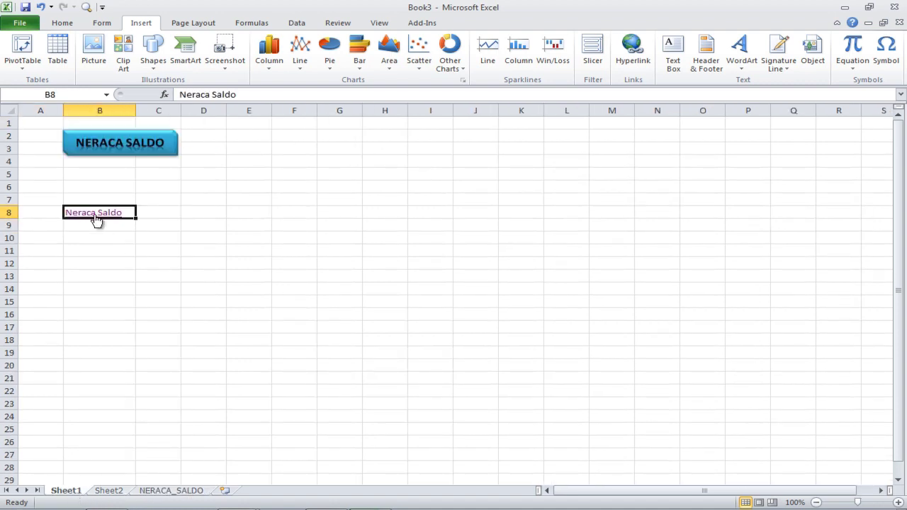
{"action": "left_click", "coordinate": [97, 263]}
{"action": "left_click", "coordinate": [102, 216]}
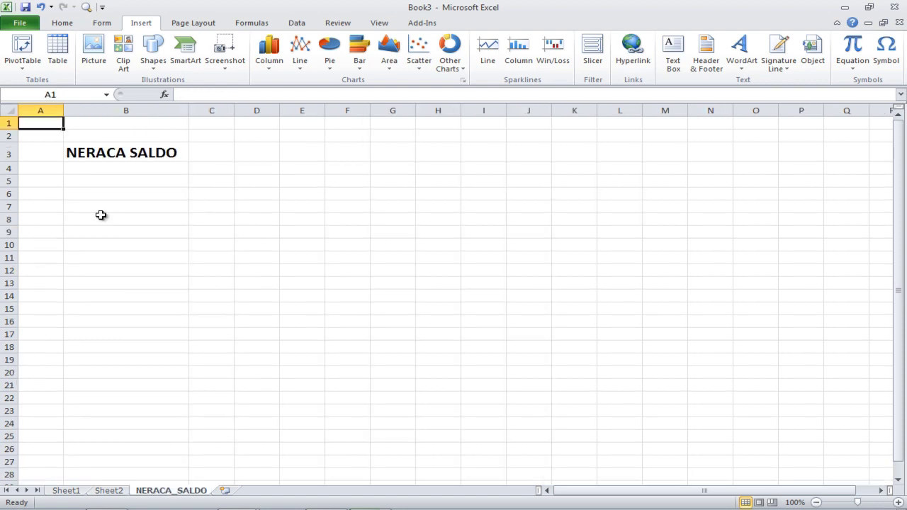
{"action": "left_click", "coordinate": [63, 492]}
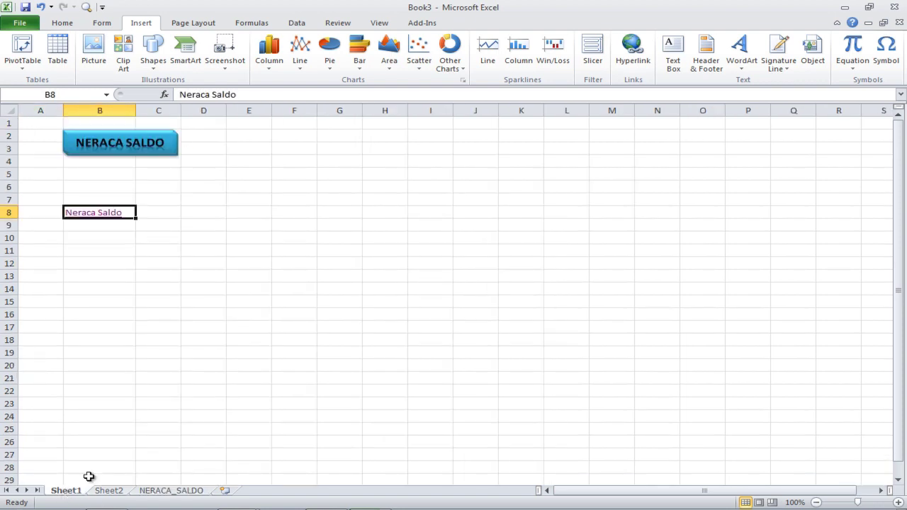
{"action": "left_click", "coordinate": [395, 278]}
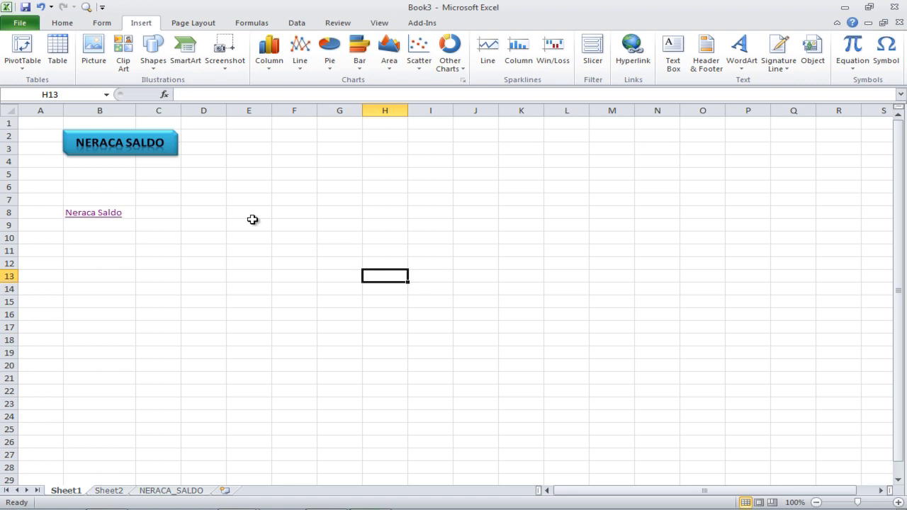
{"action": "right_click", "coordinate": [147, 139]}
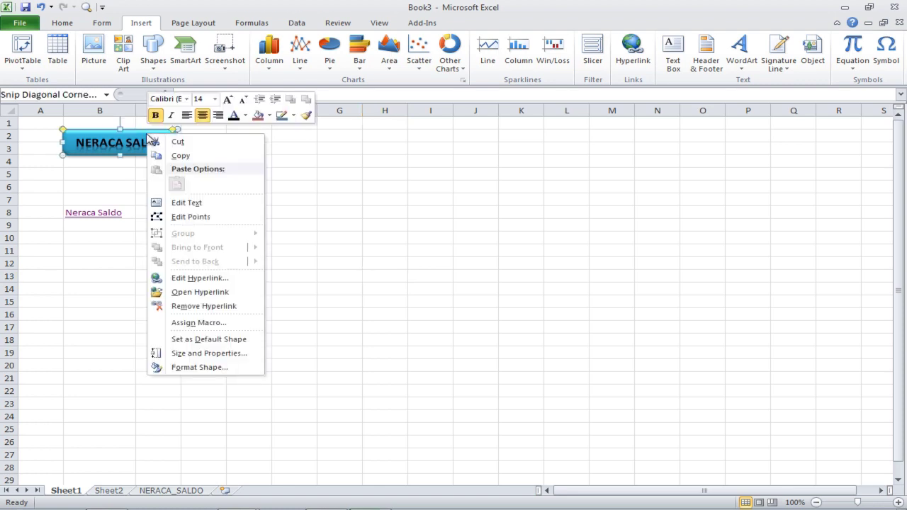
{"action": "left_click", "coordinate": [182, 284]}
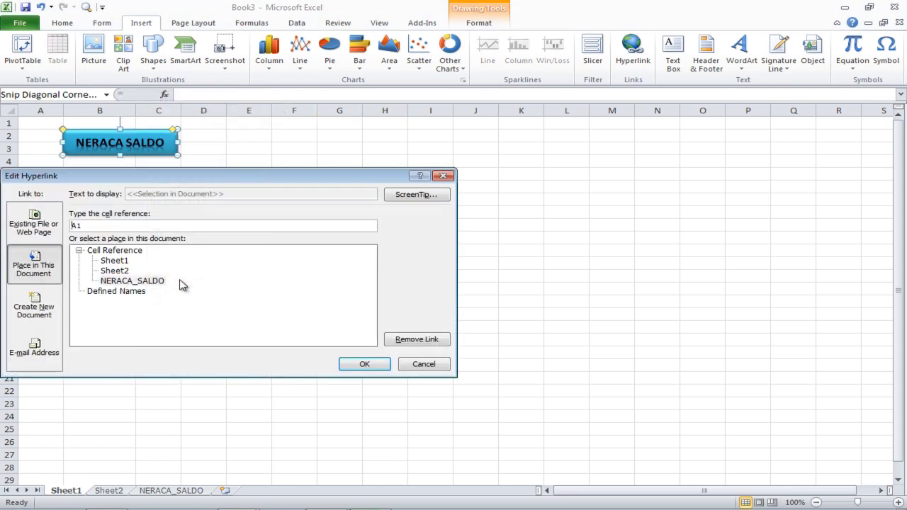
{"action": "left_click_drag", "start_coordinate": [229, 184], "coordinate": [412, 177]}
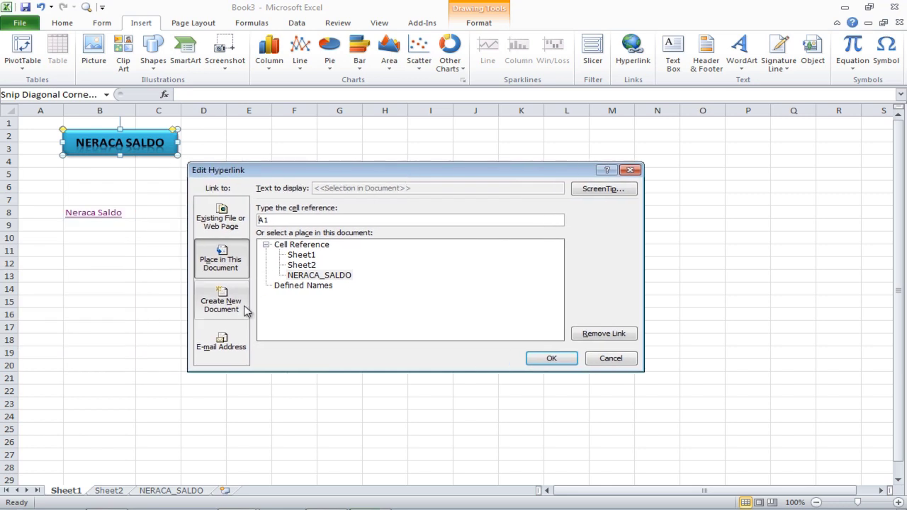
{"action": "left_click", "coordinate": [226, 234]}
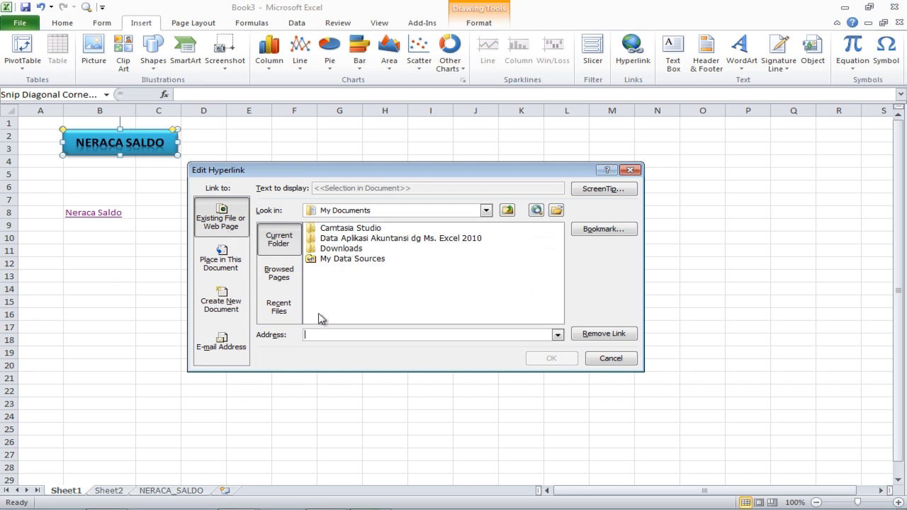
{"action": "type", "text": "http"}
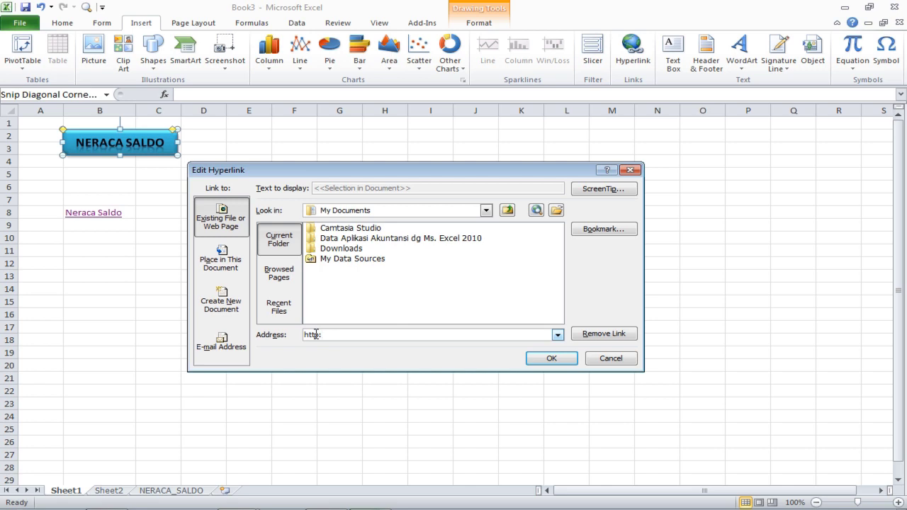
{"action": "type", "text": "://"}
{"action": "type", "text": "www"}
{"action": "key", "text": "BackSpace"}
{"action": "key", "text": "BackSpace"}
{"action": "key", "text": "BackSpace"}
{"action": "key", "text": "BackSpace"}
{"action": "key", "text": "BackSpace"}
{"action": "key", "text": "BackSpace"}
{"action": "type", "text": "www"}
{"action": "type", "text": ".gp"}
{"action": "type", "text": "oo"}
{"action": "type", "text": "le.co"}
{"action": "type", "text": "m"}
{"action": "left_click", "coordinate": [613, 358]}
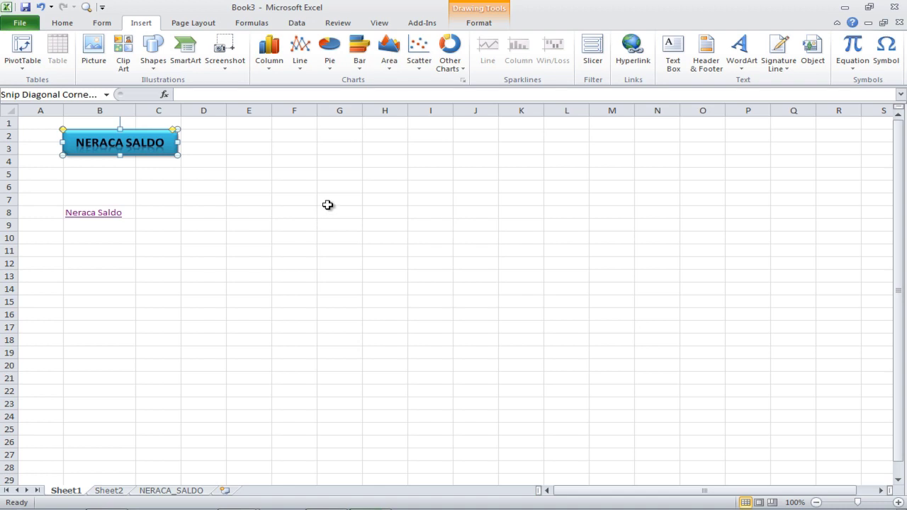
{"action": "left_click", "coordinate": [321, 223]}
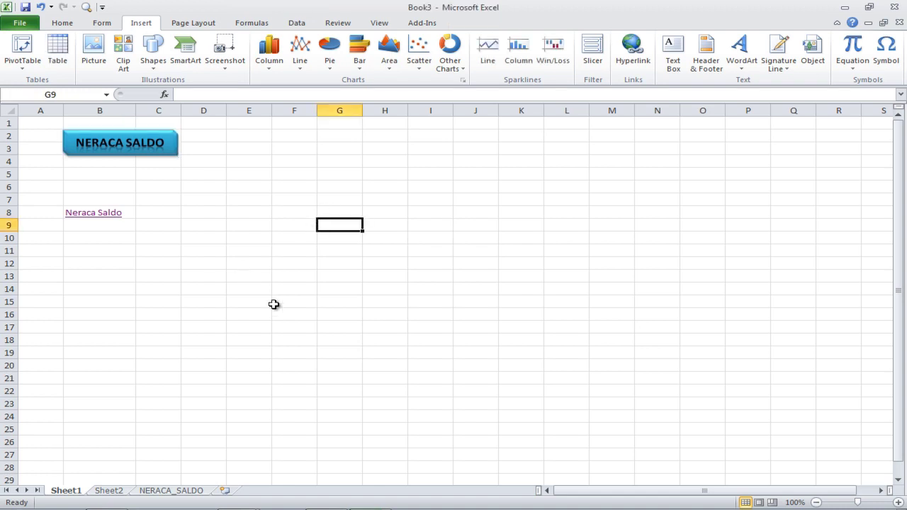
{"action": "left_click_drag", "start_coordinate": [301, 301], "coordinate": [45, 128]}
{"action": "left_click", "coordinate": [423, 270]}
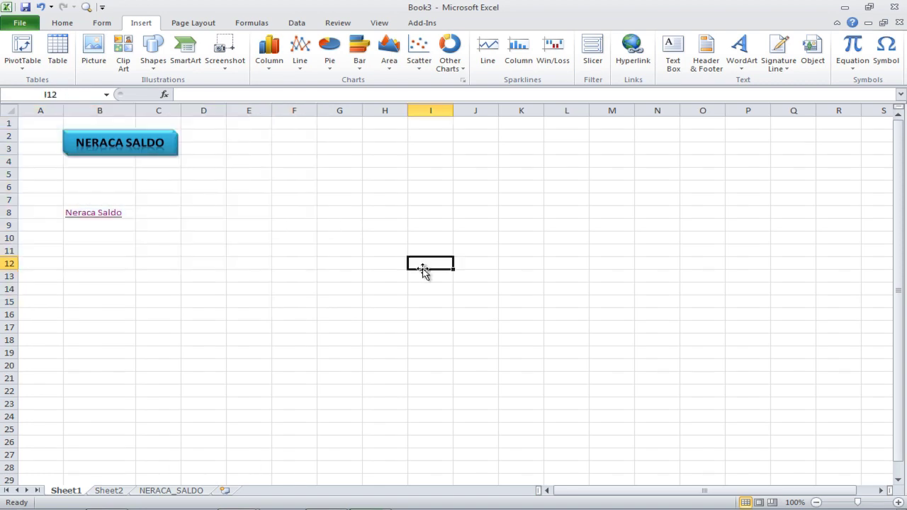